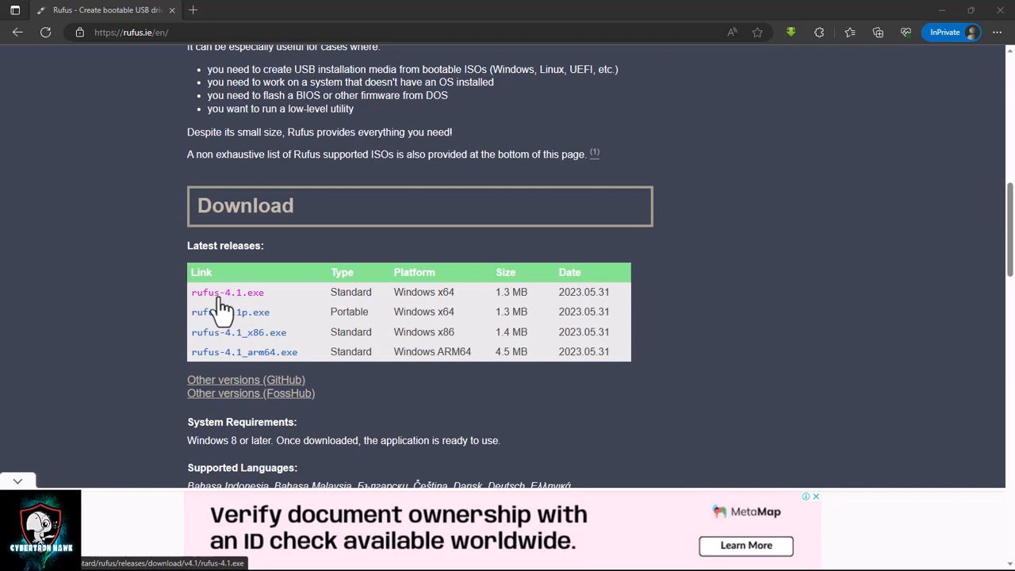
- Download the standard Windows x64 release rufus-4.1.exe and dismiss the advertisements on the page
left_click(222, 299)
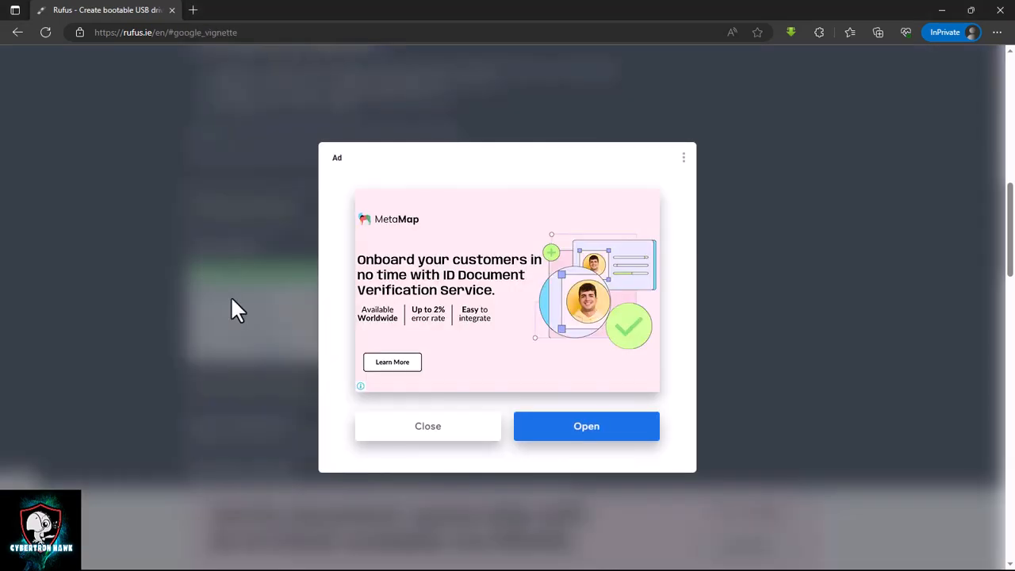
left_click(438, 427)
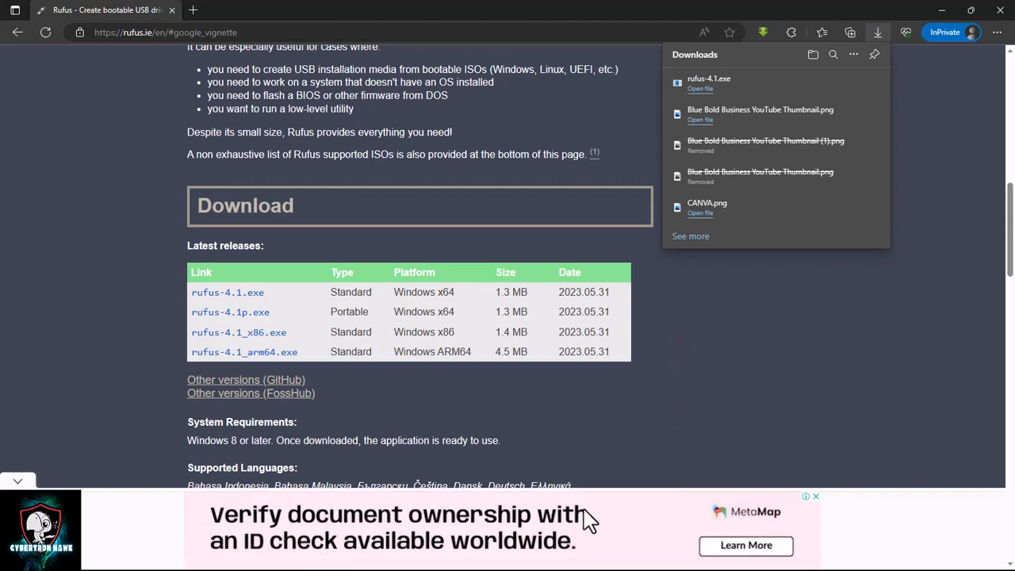
left_click(586, 567)
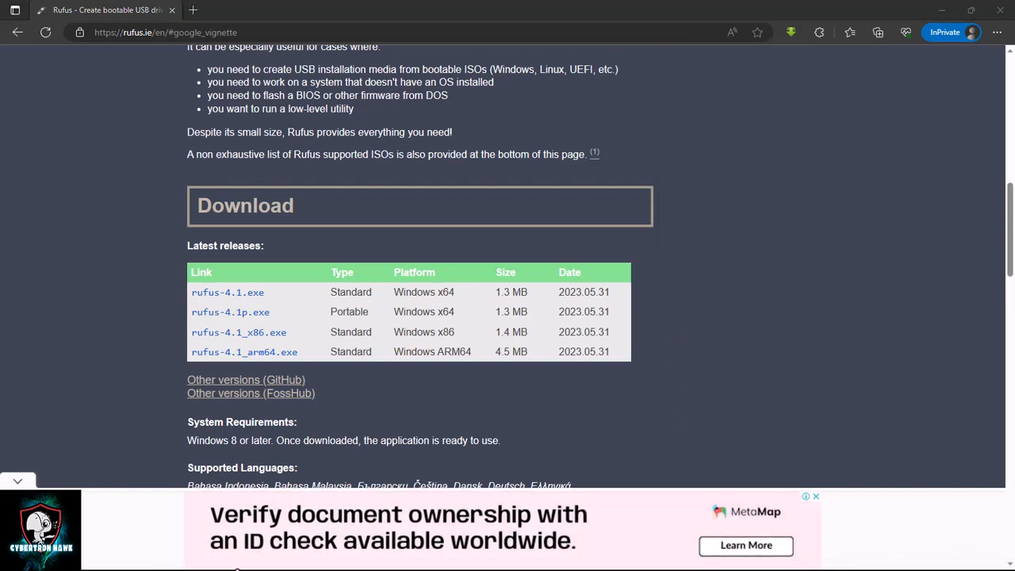
left_click(18, 480)
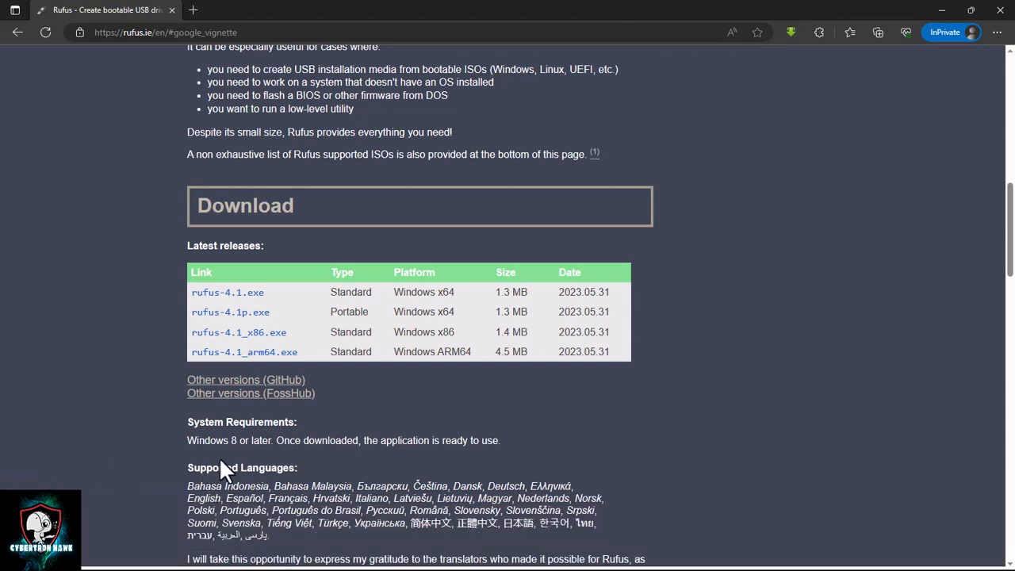
- Switch to the File Explorer window of TEST FOLDER containing rufus-4.1 and reposition it on the desktop
key("super+d")
mouse_move(151, 566)
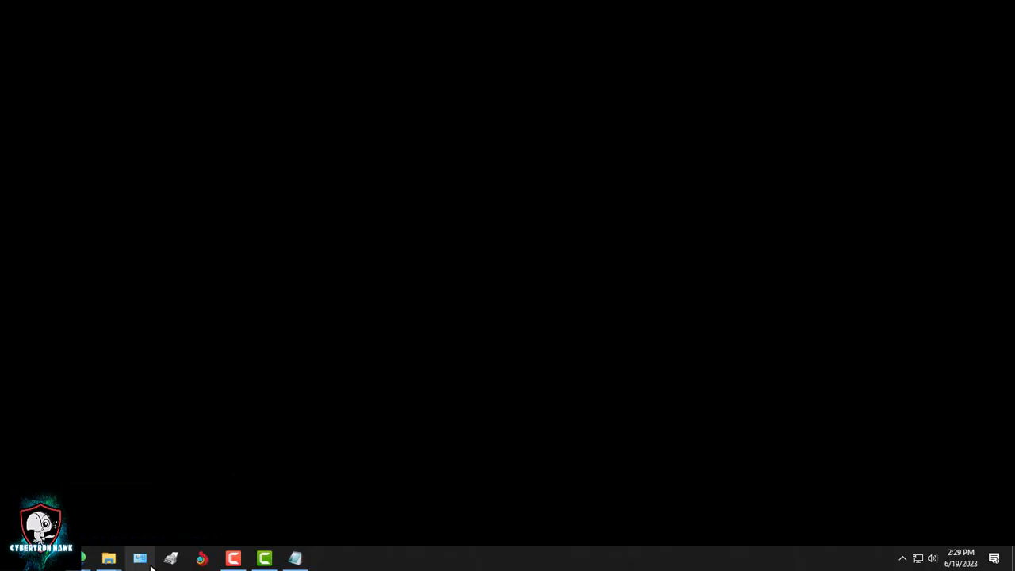
mouse_move(111, 560)
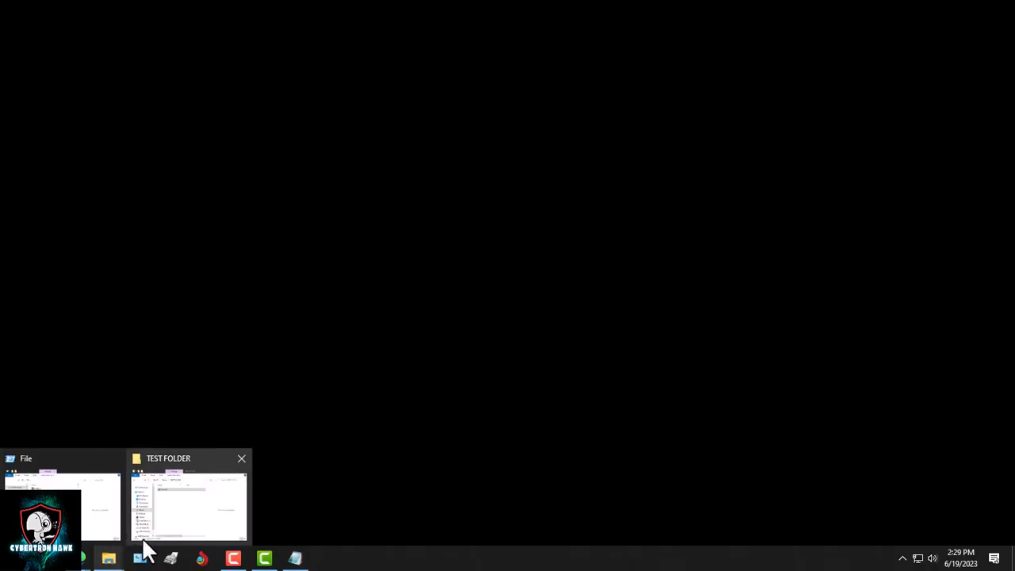
left_click(172, 530)
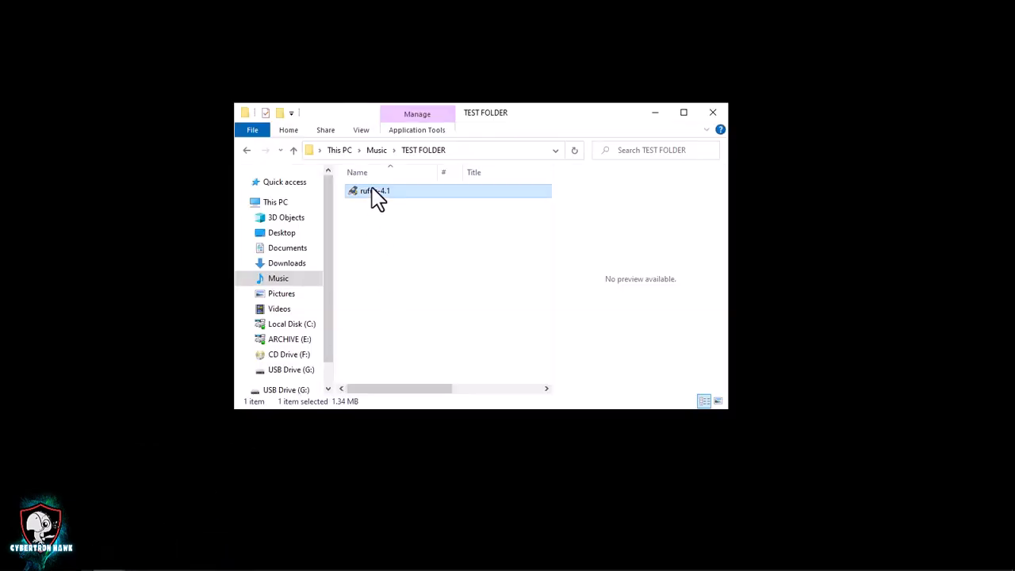
mouse_move(381, 203)
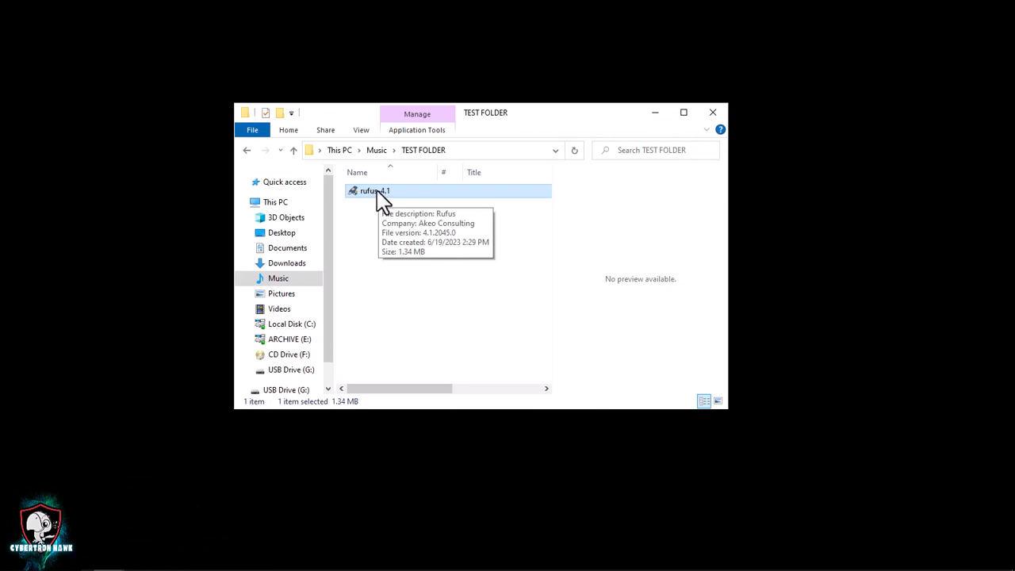
left_click_drag(515, 113, 382, 97)
mouse_move(618, 560)
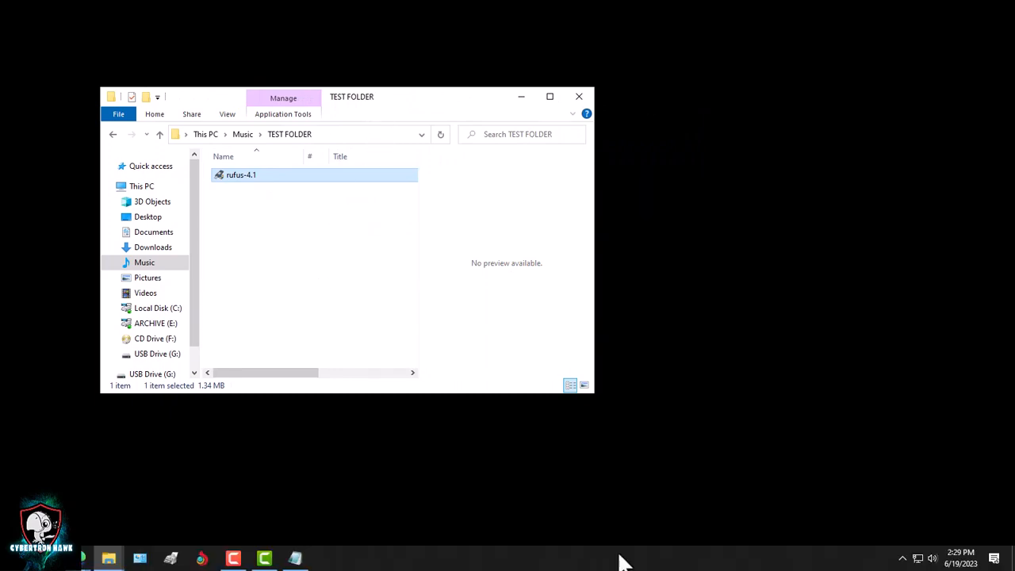
left_click(232, 559)
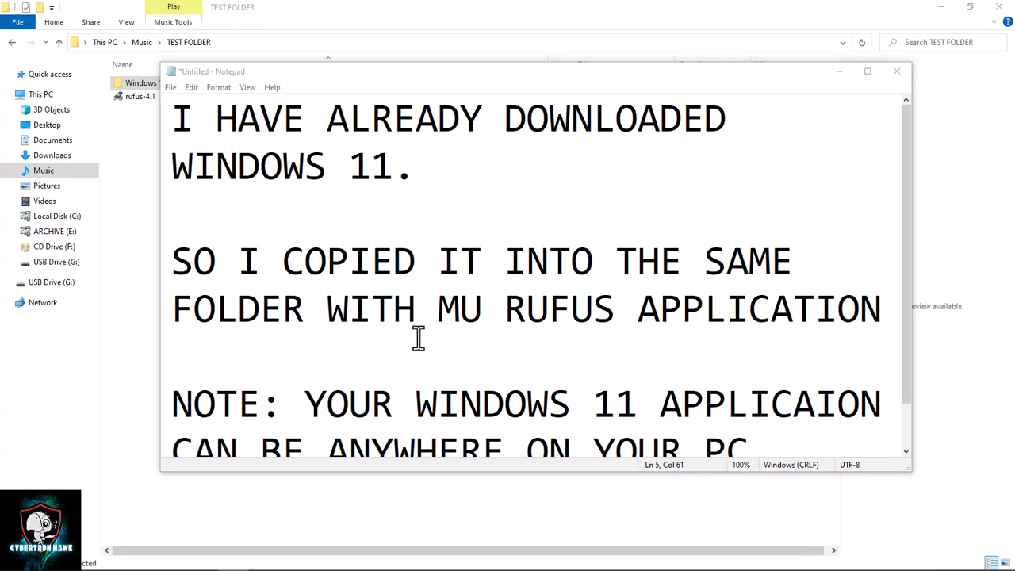
- Add the line "LETS DIVE BACK INTO THE VIDEO." at the end of the note, after a blank line
scroll(417, 337, "down", 1)
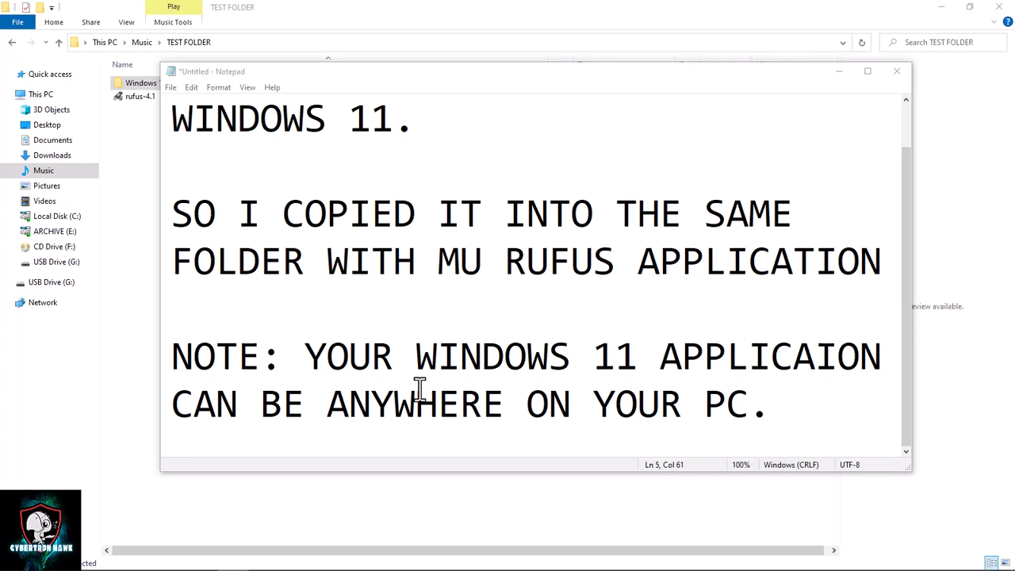
left_click(816, 425)
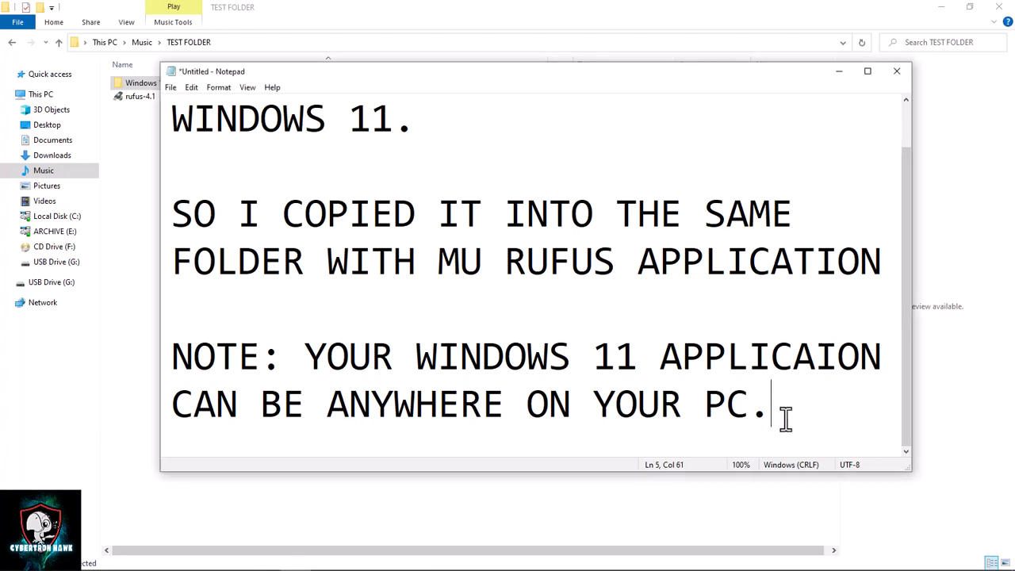
key("Return")
key("Return")
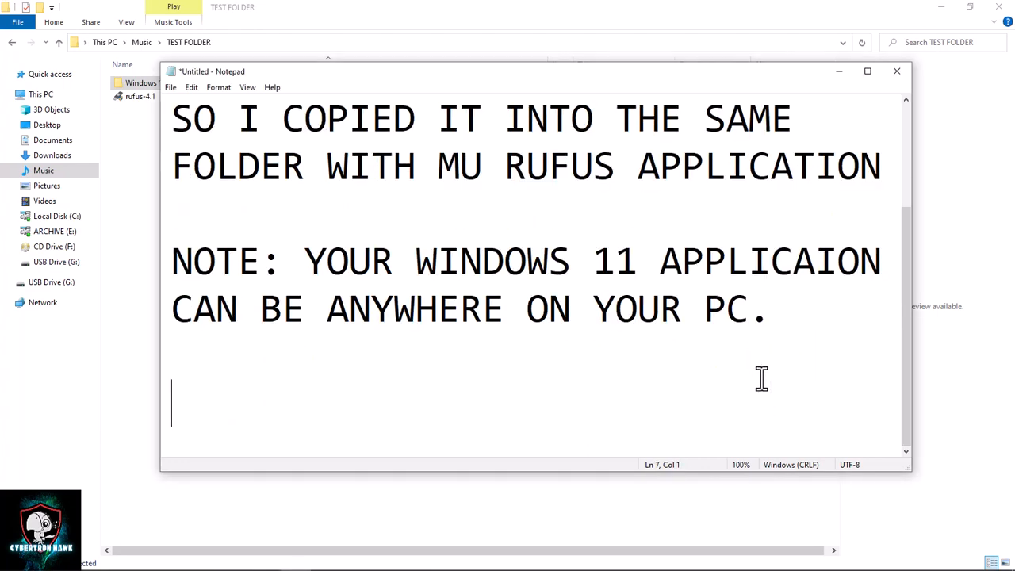
type("LETS ")
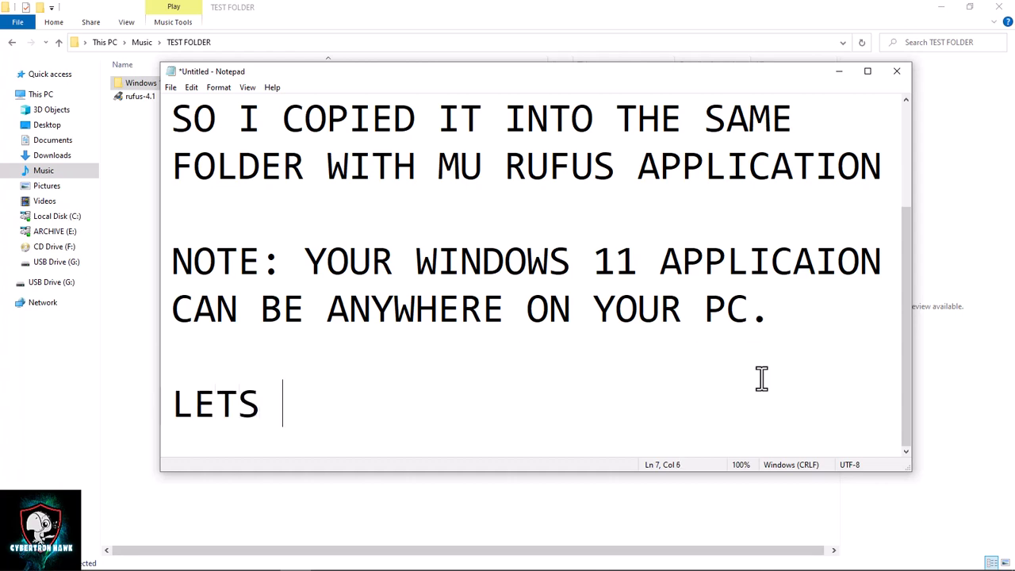
type("DIVE ")
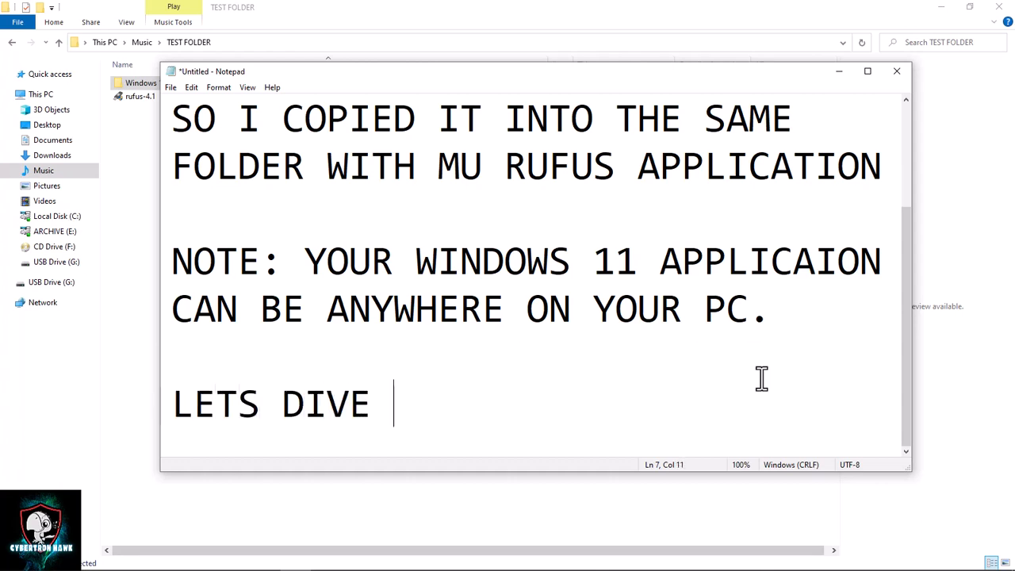
type("BACK IN")
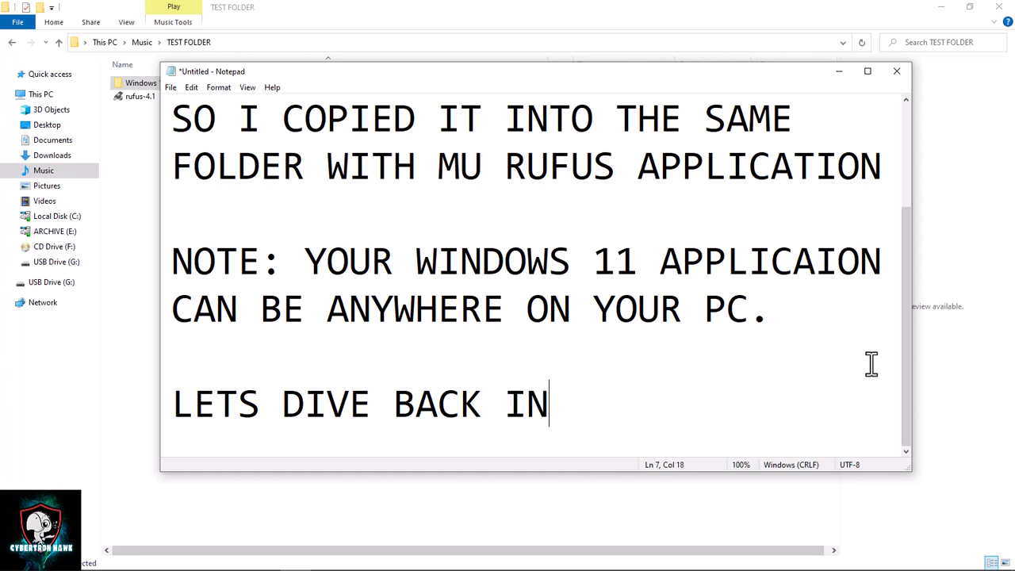
type("TO THE VIDEO")
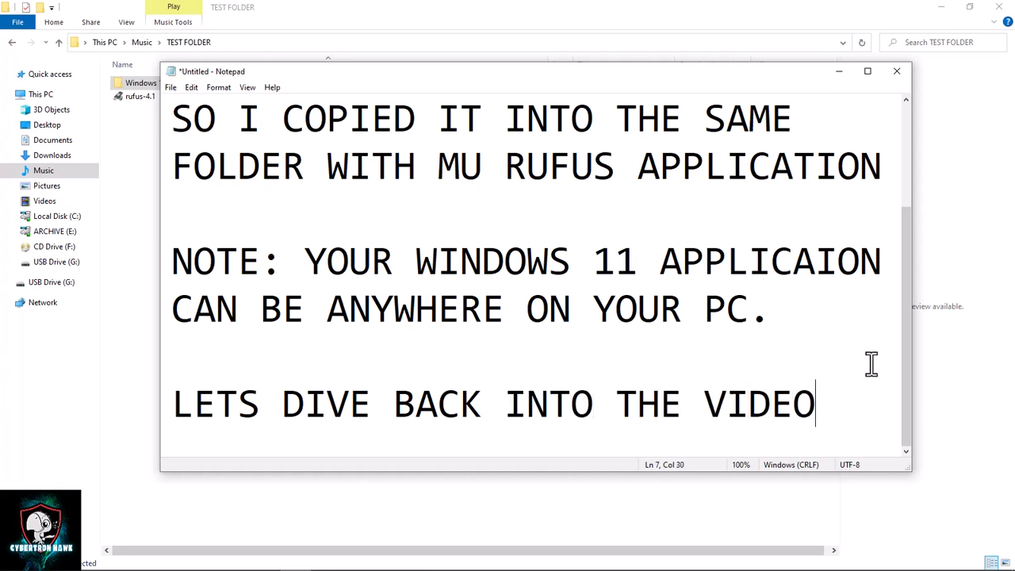
type(".")
- Minimize the note and launch rufus-4.1 from TEST FOLDER, allowing it to make changes to the device
left_click(839, 72)
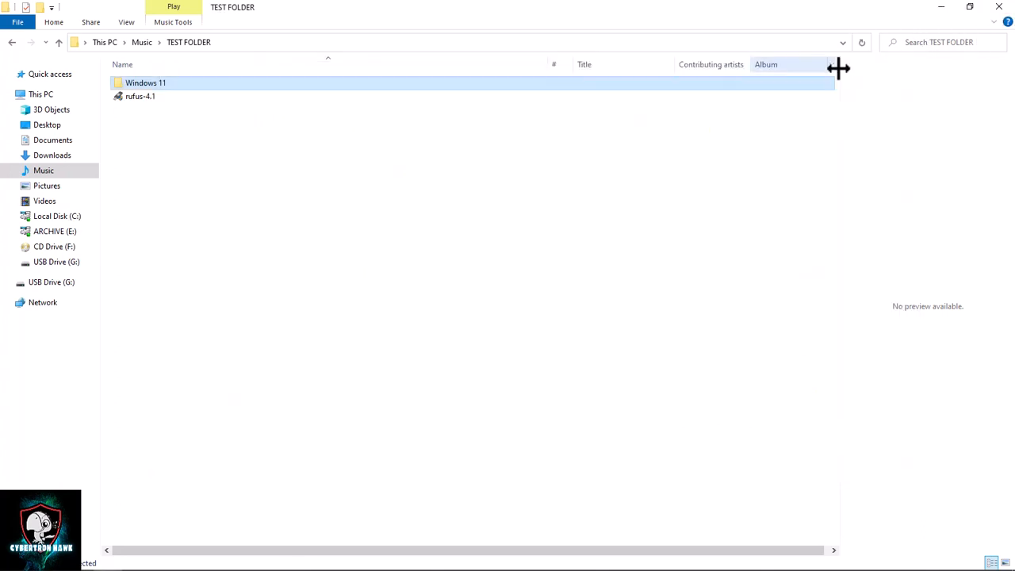
double_click(136, 99)
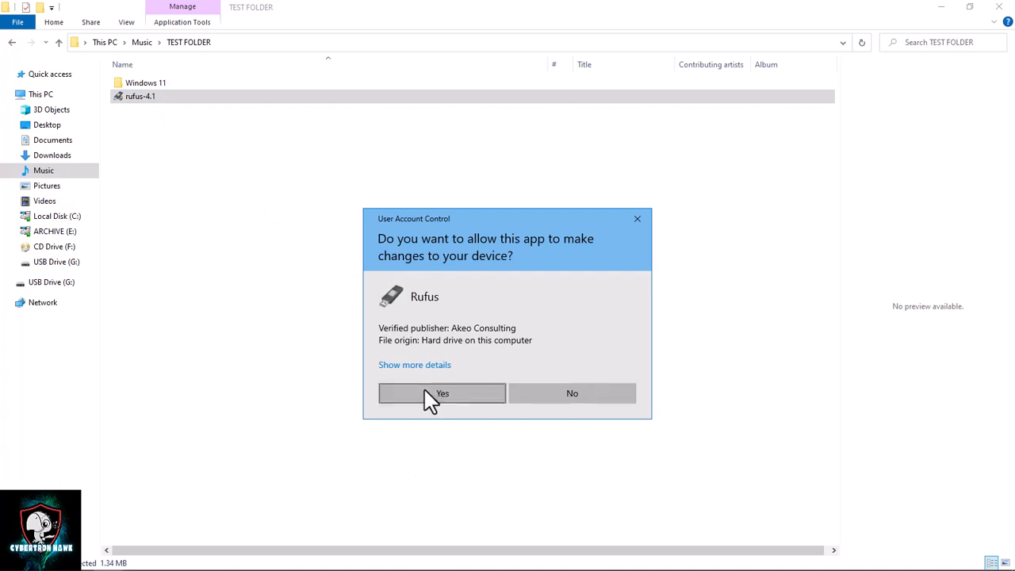
left_click(426, 391)
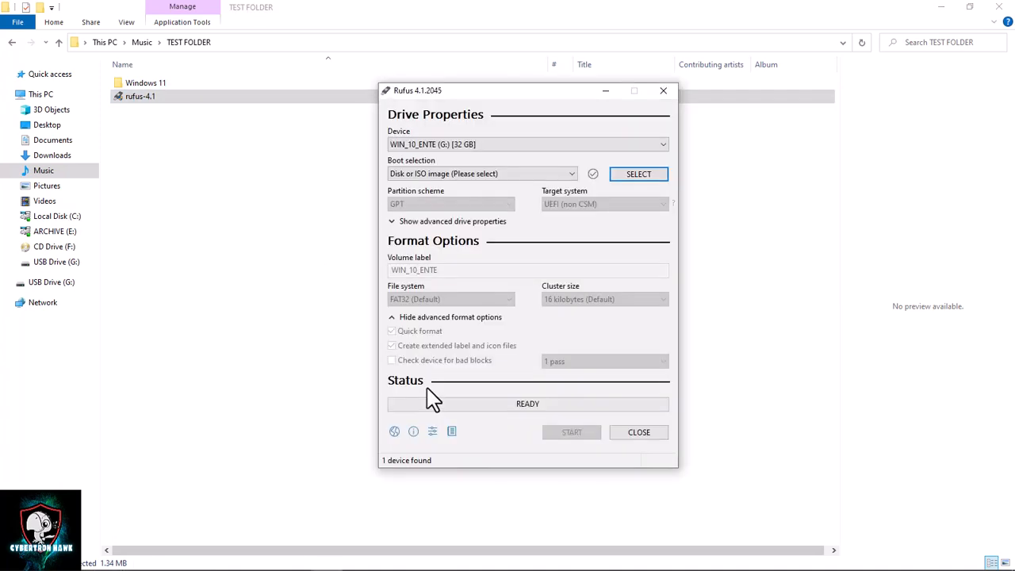
- Switch to Notepad and complete the note's last line to read "TO INSTALL WINDOWS ON A USB DRIVE"
left_click(591, 513)
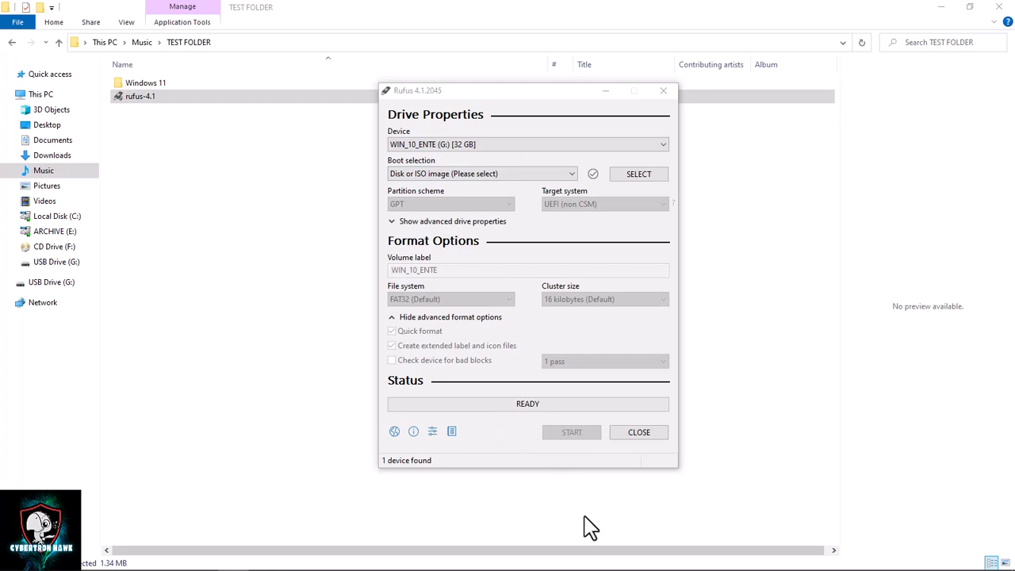
key("alt+Tab")
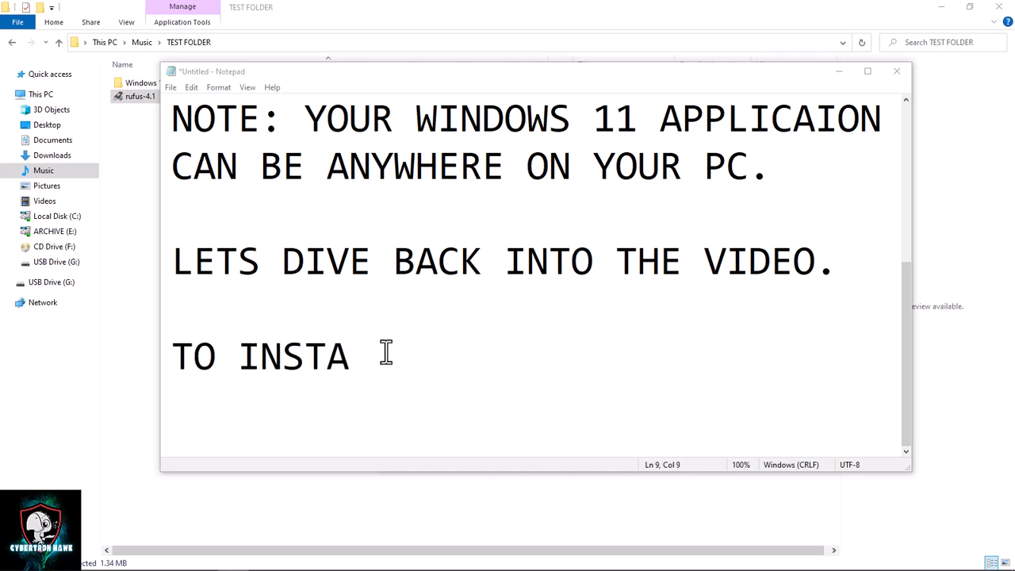
left_click(385, 353)
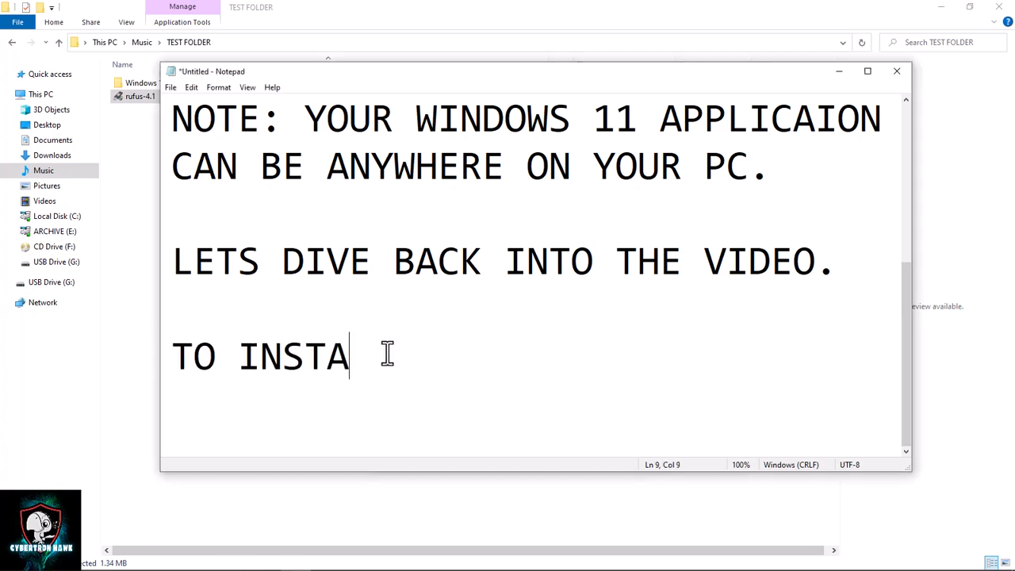
type("LL WIN")
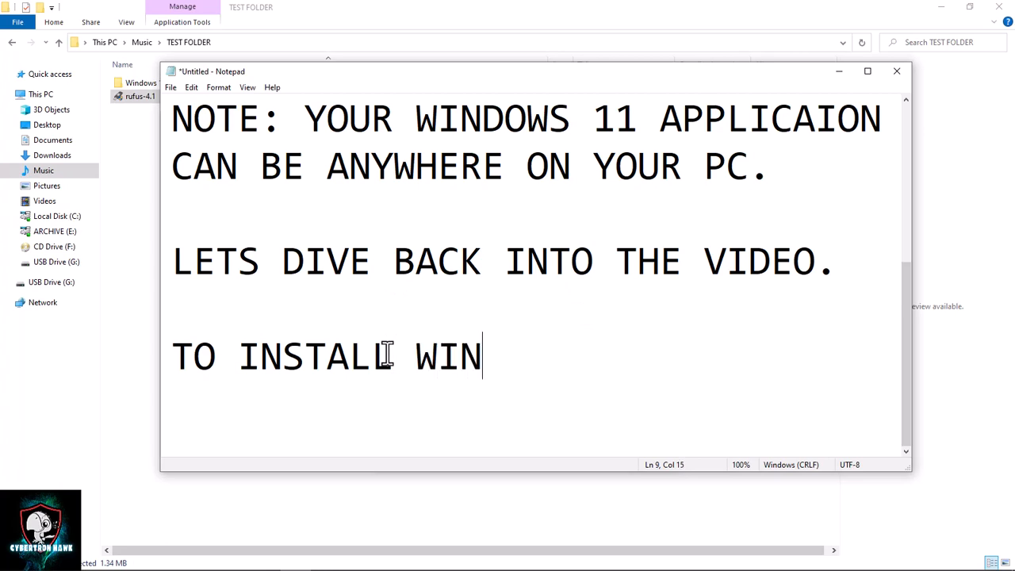
type("DOWDS")
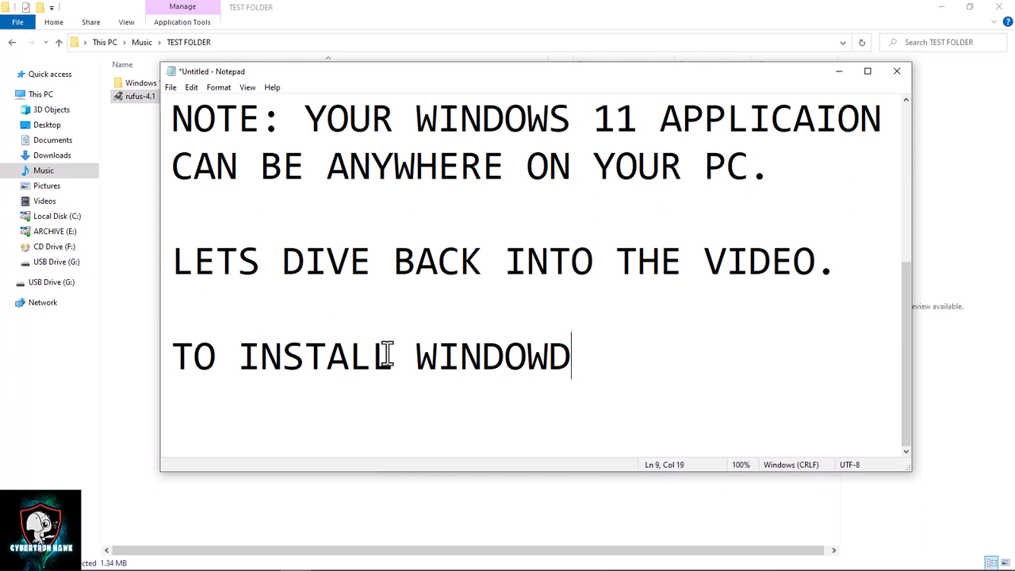
key("BackSpace")
key("BackSpace")
key("BackSpace")
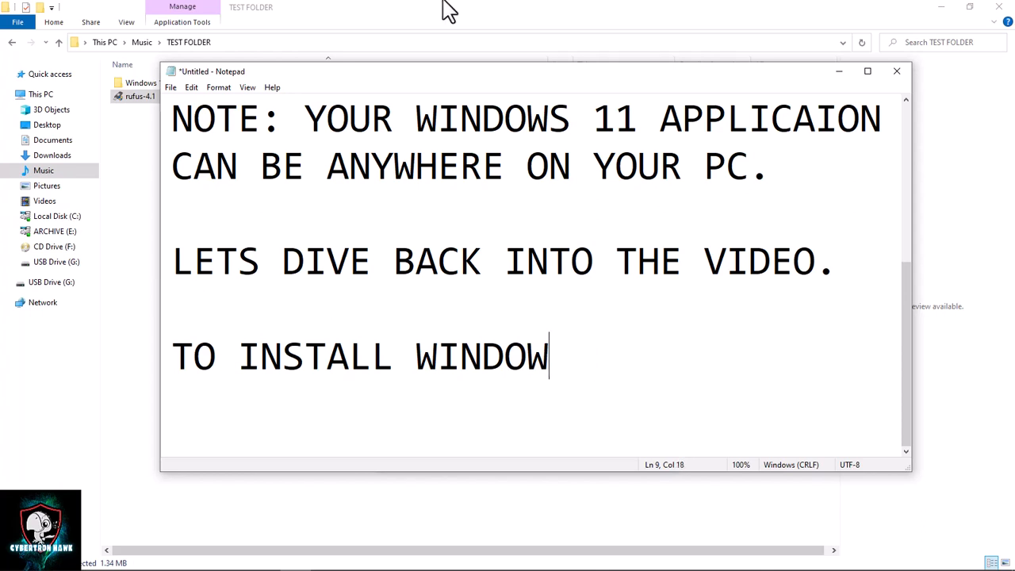
type("S ON A ")
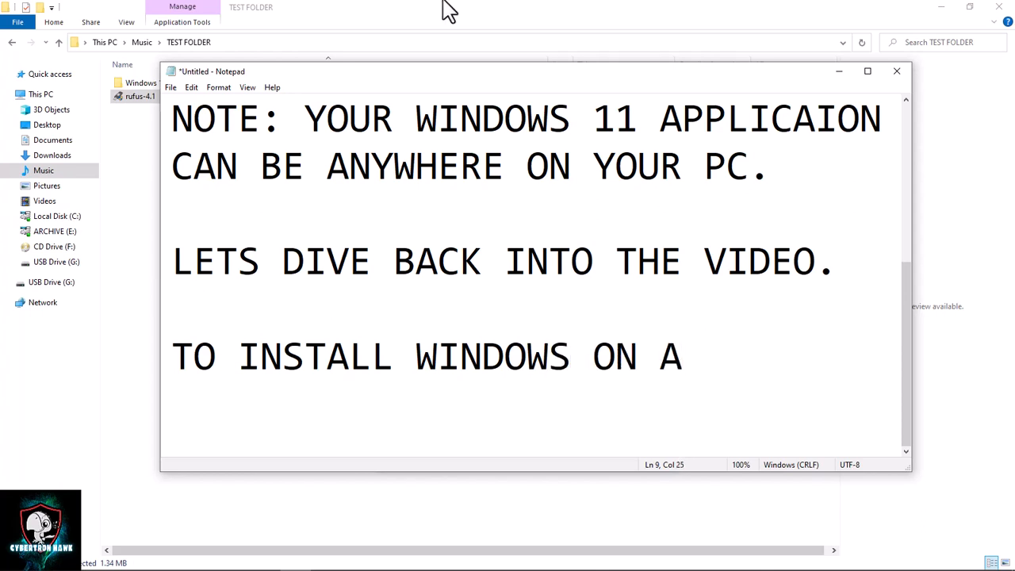
type("USB DR")
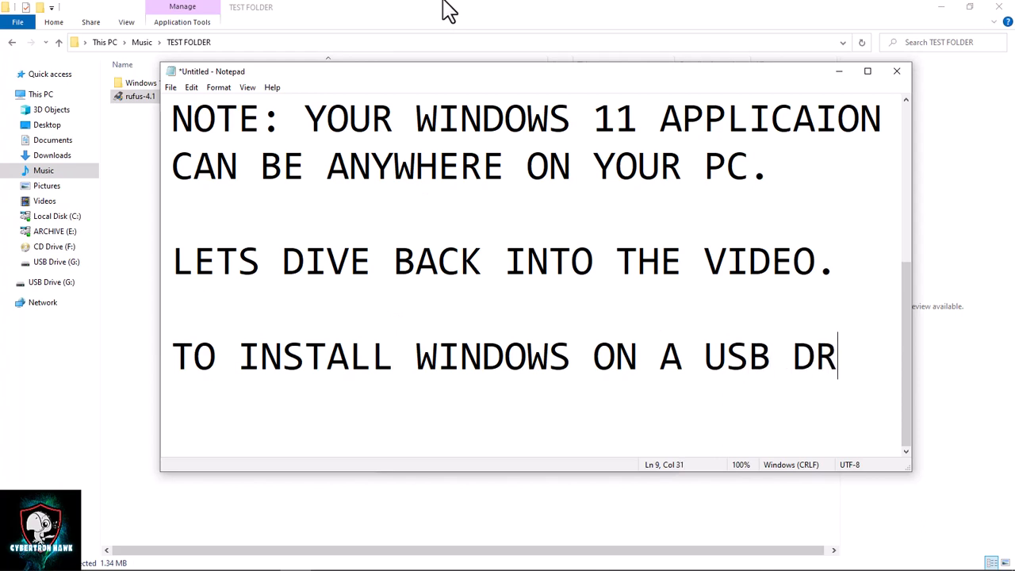
type("IVE")
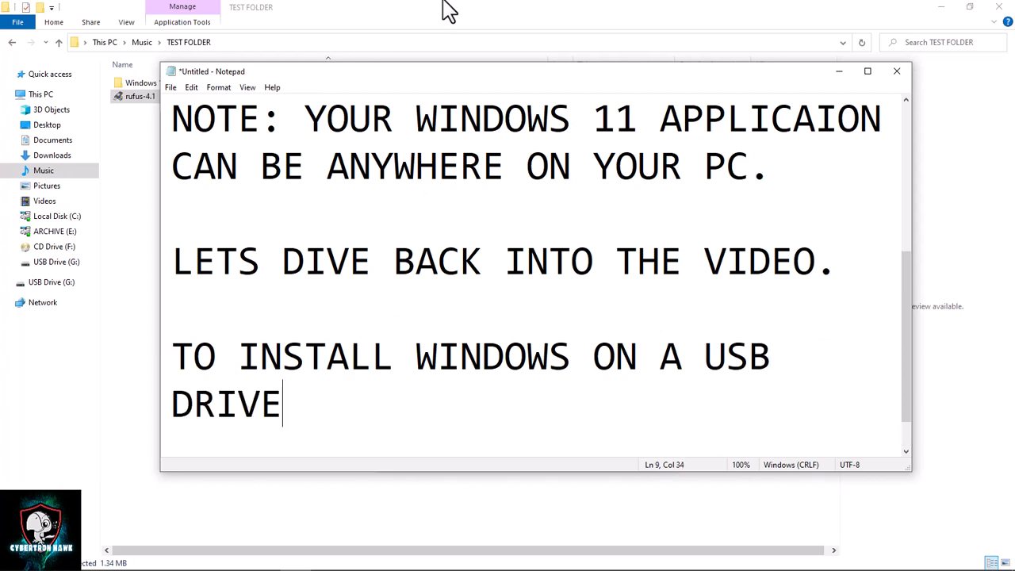
- Continue the note's last line with ". THE MINIMUM REQUIREMENT IS 6GB DISK SPACE." and highlight that paragraph
type(". THE ")
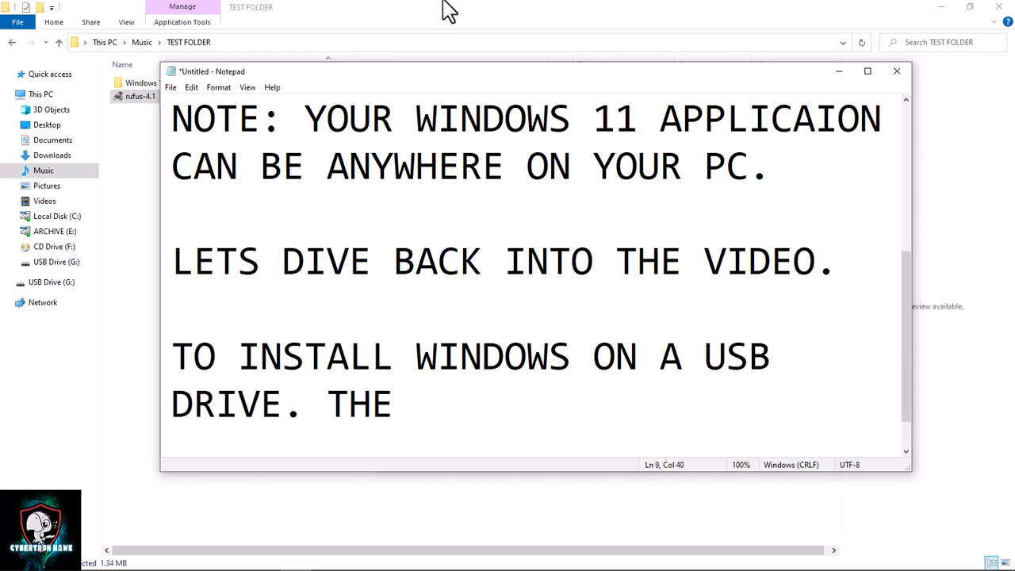
type("MINIMU")
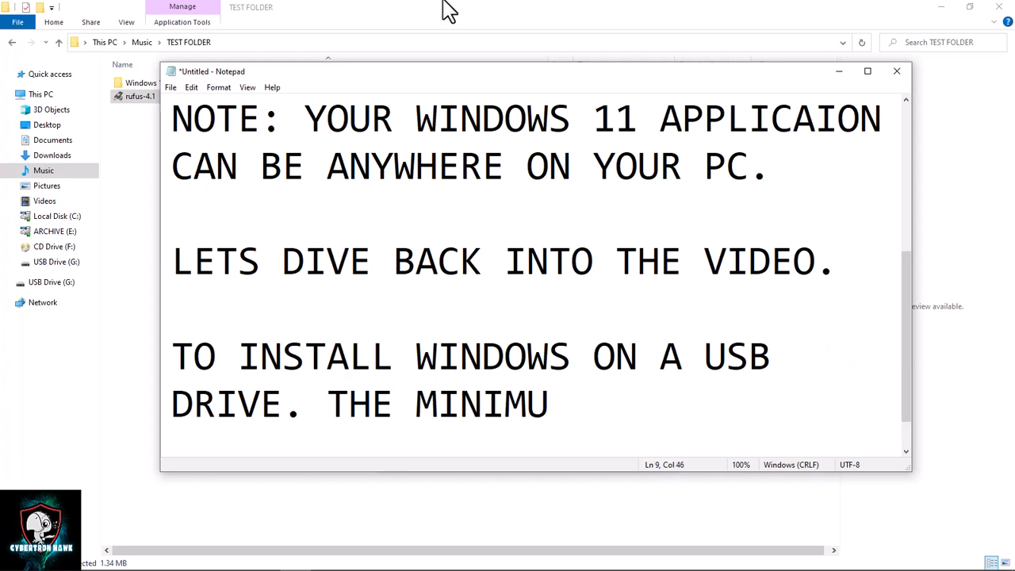
type("M R")
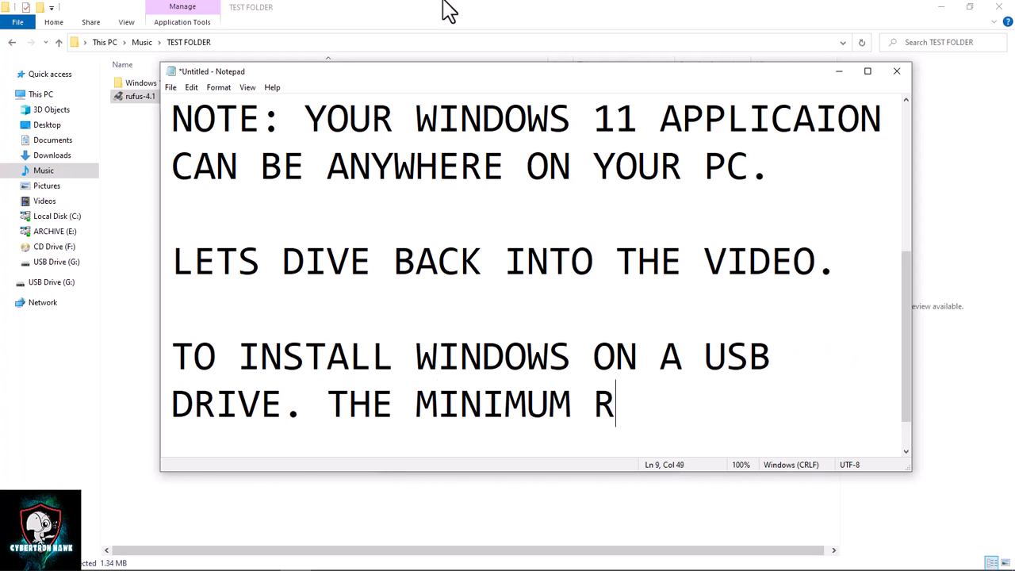
type("EQUI")
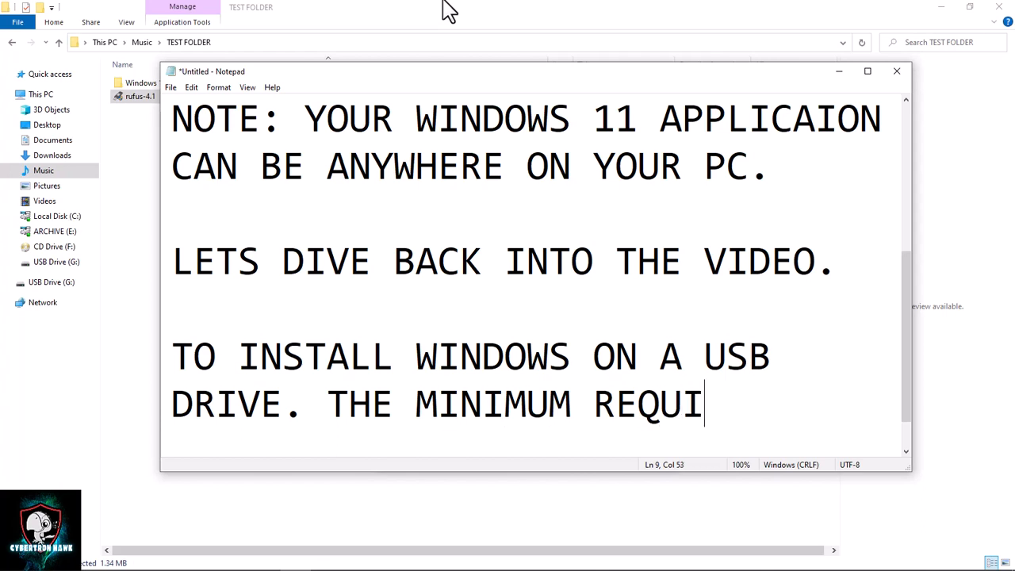
type("REMN")
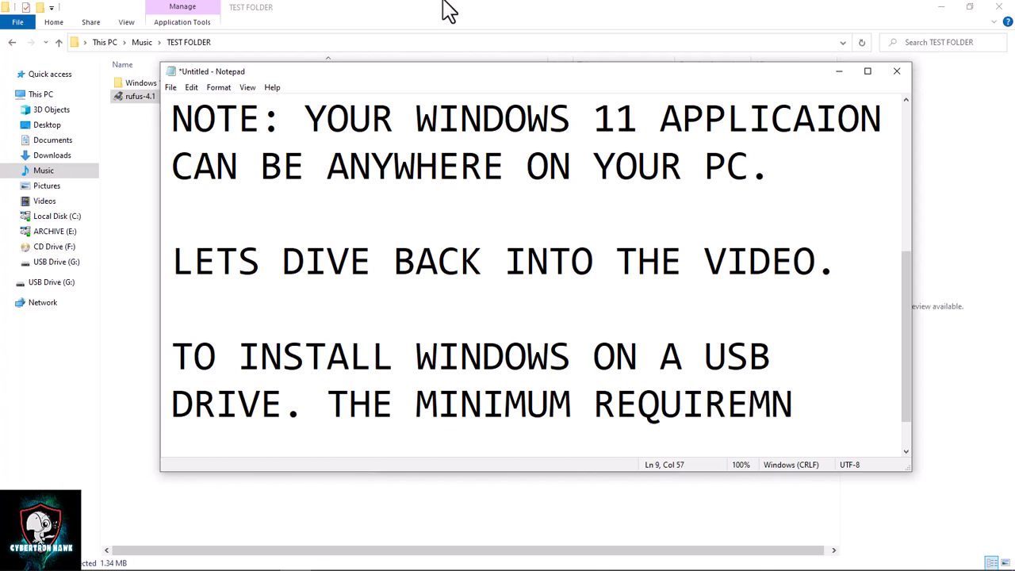
key("BackSpace")
type("ENT ")
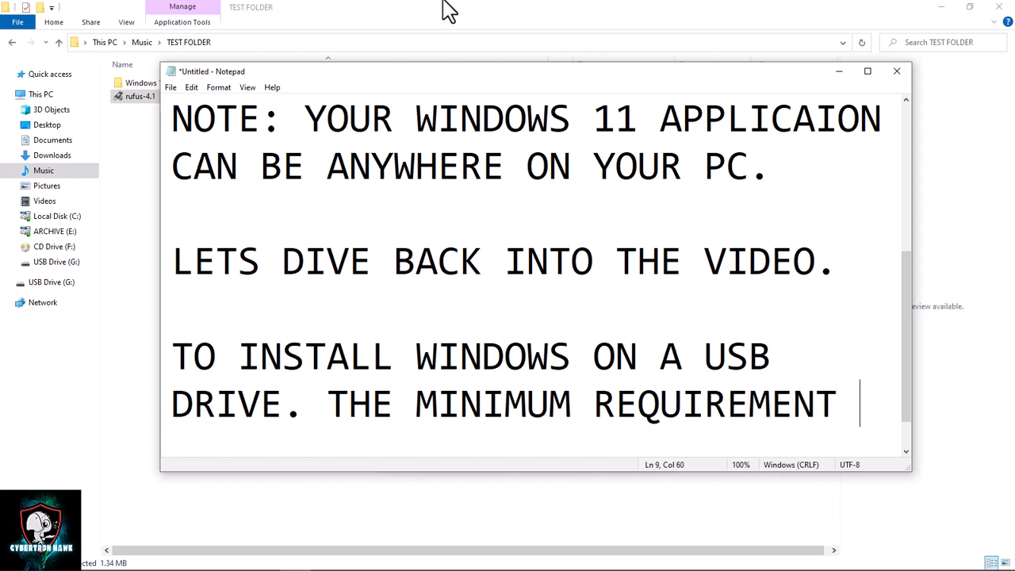
type("IS ")
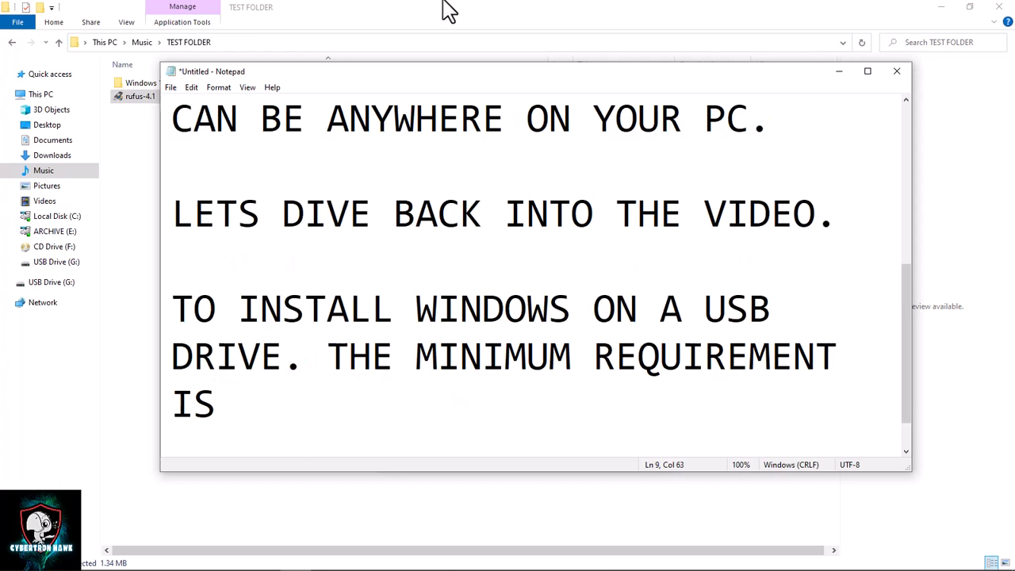
type("6GB D")
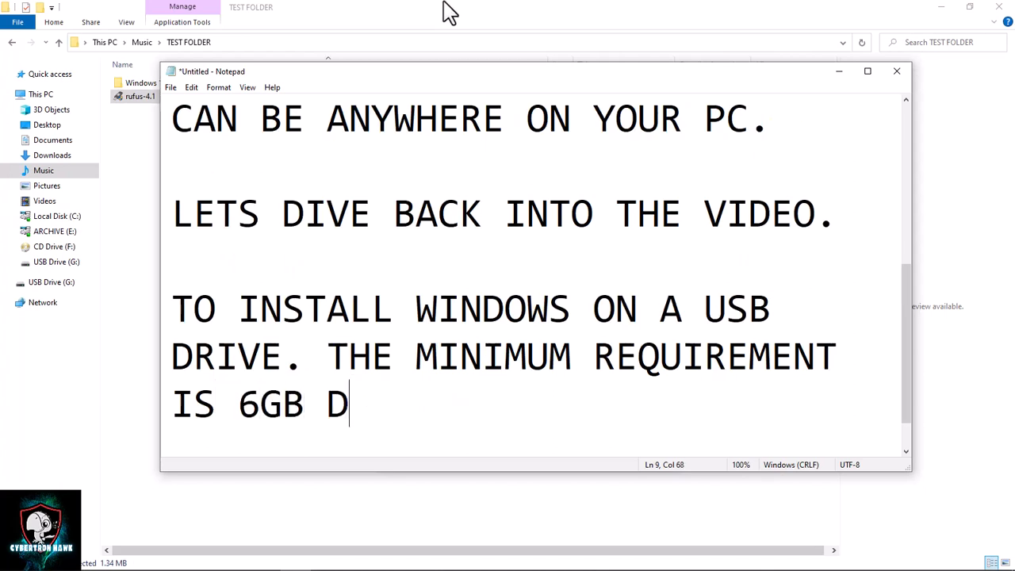
type("ISK H")
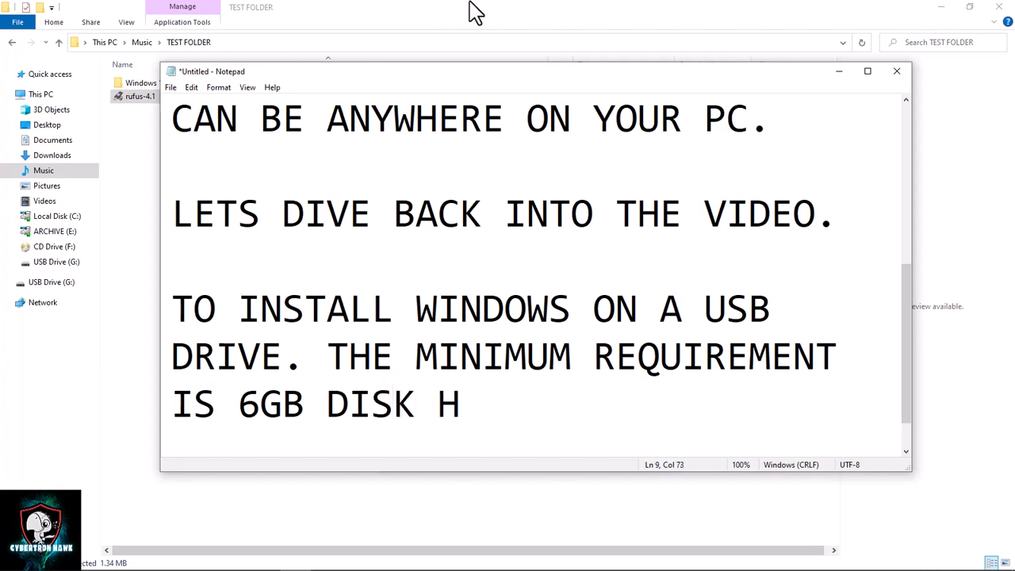
key("BackSpace")
type("SPA")
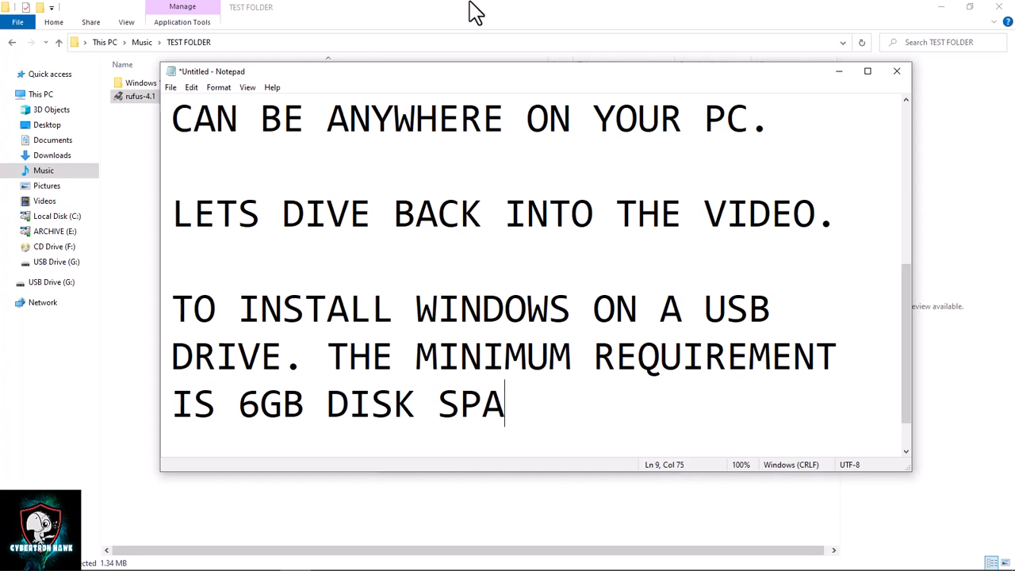
type("P")
key("BackSpace")
type("CE.")
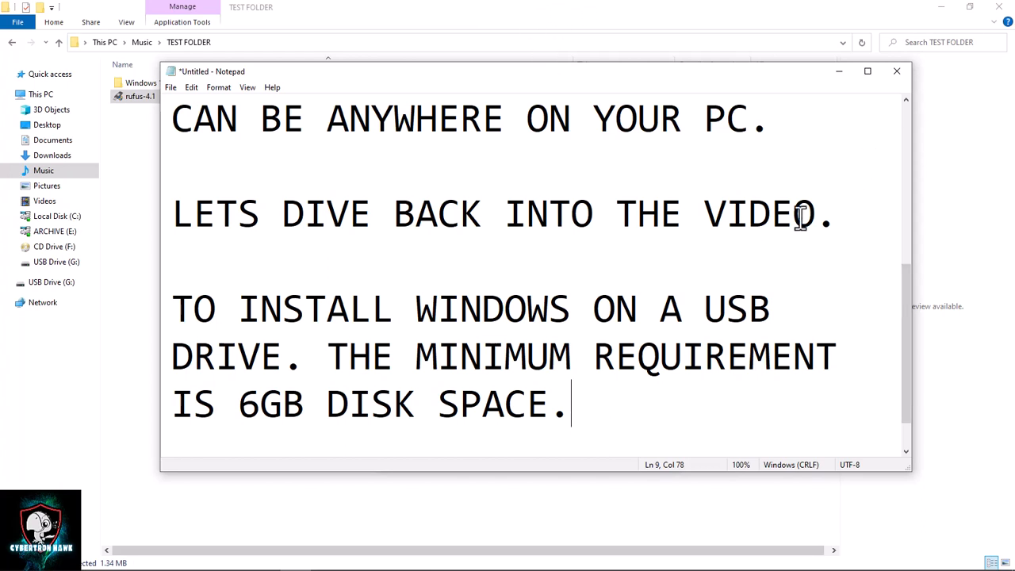
left_click_drag(595, 389, 143, 306)
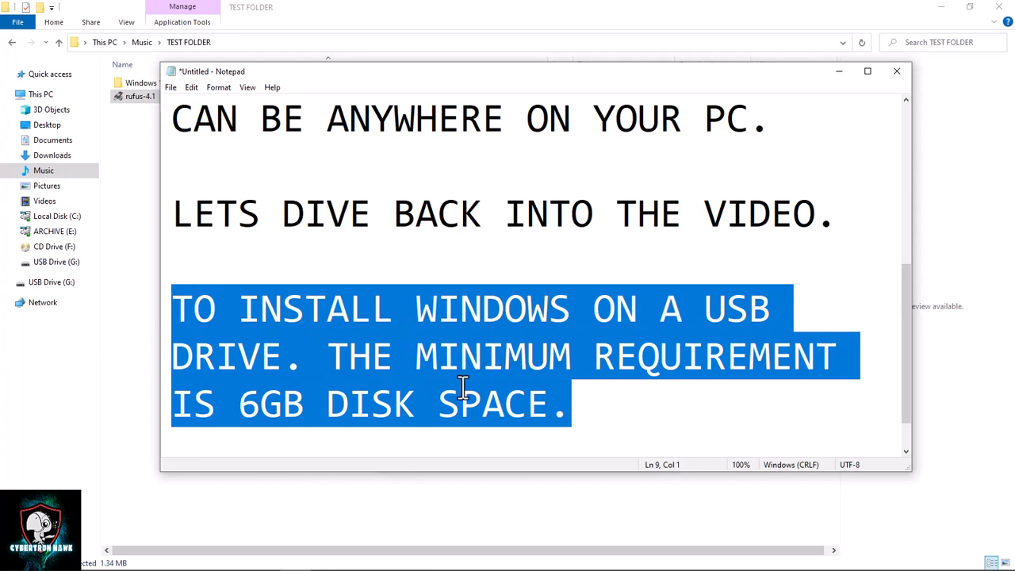
- Minimize the note to check the selected device's capacity in Rufus, and return to Notepad
left_click(840, 72)
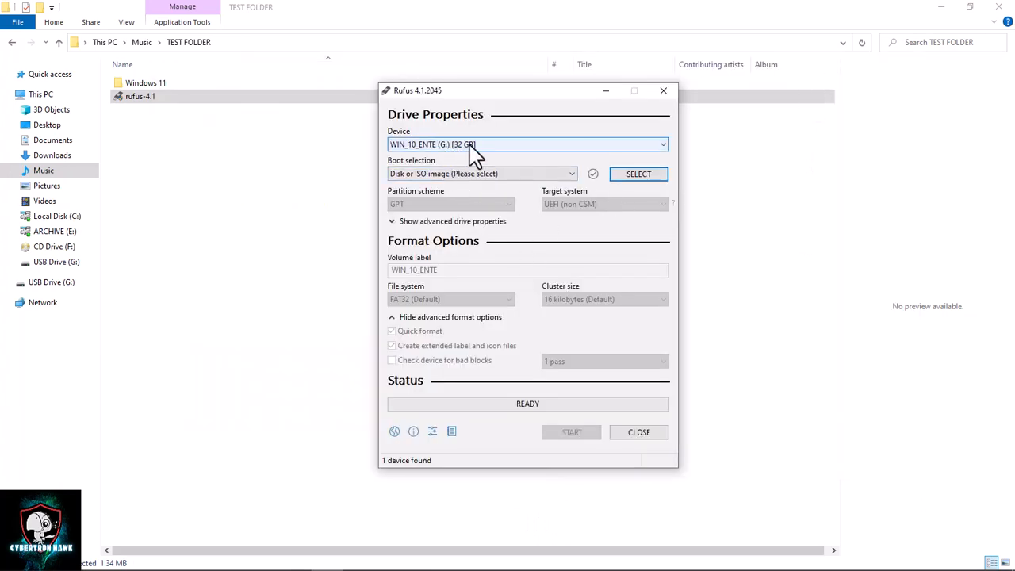
mouse_move(357, 555)
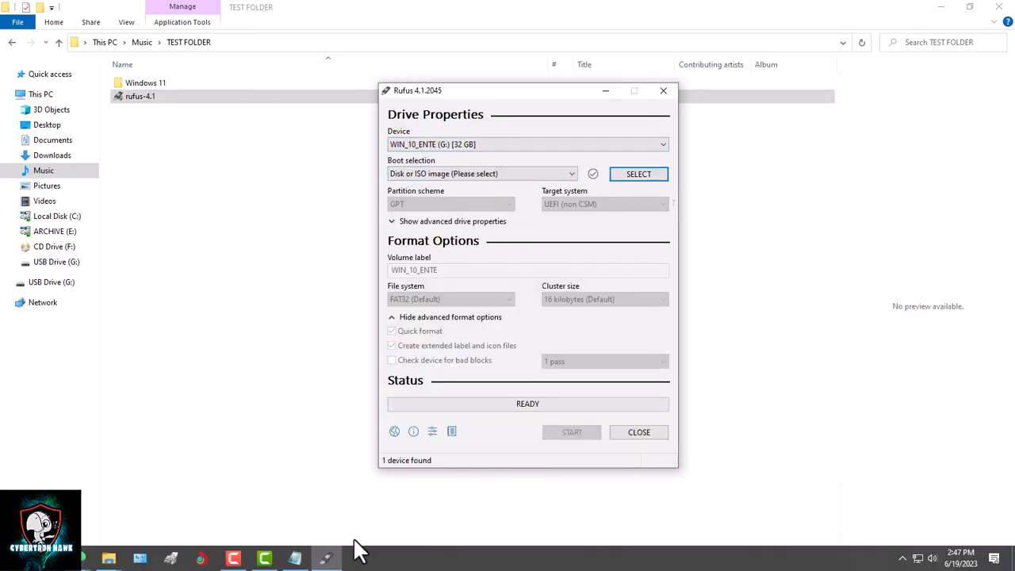
mouse_move(303, 559)
left_click(297, 517)
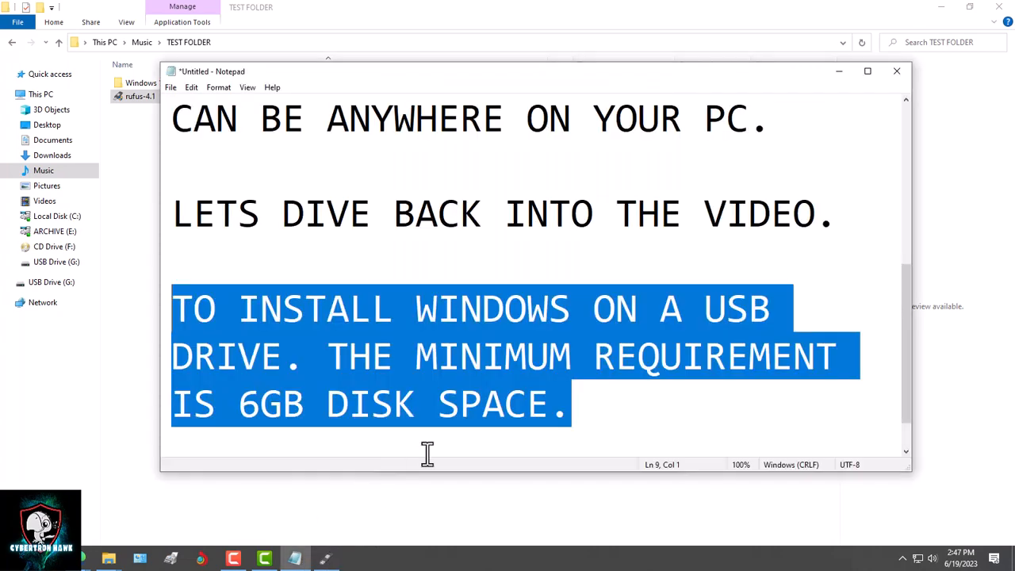
- Add "FOR THIS TUTORIAL MINE IS 32GB OF DISK SPACE" at the end of the note after two blank lines and highlight it
left_click(580, 414)
key("Return")
key("Return")
key("Return")
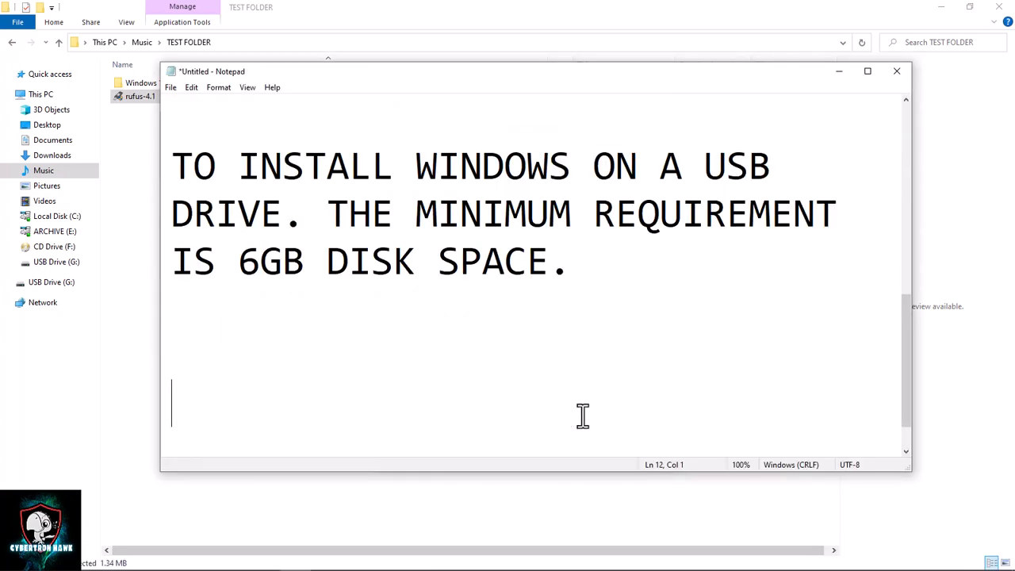
type("FOR T")
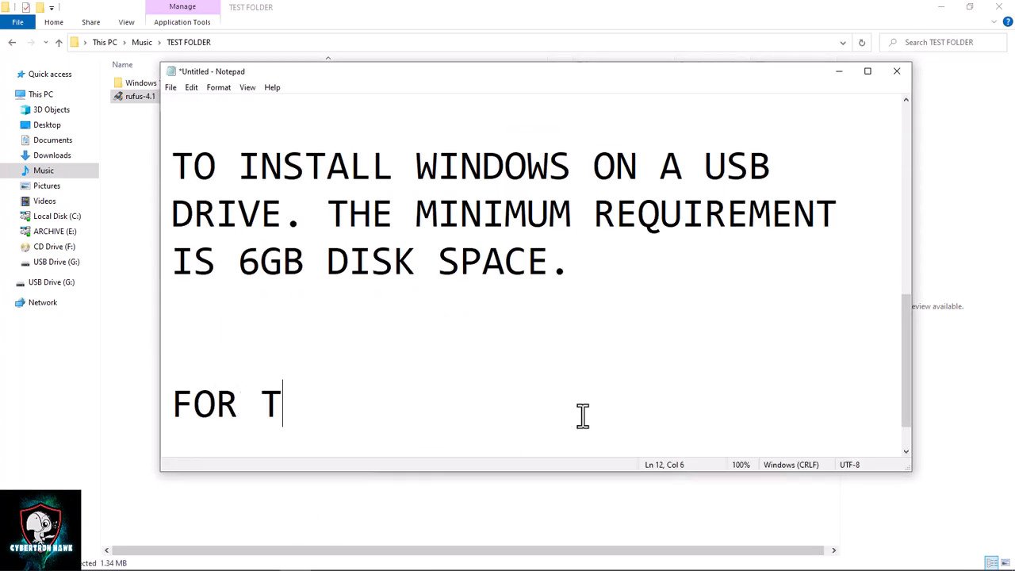
type("HIS TU")
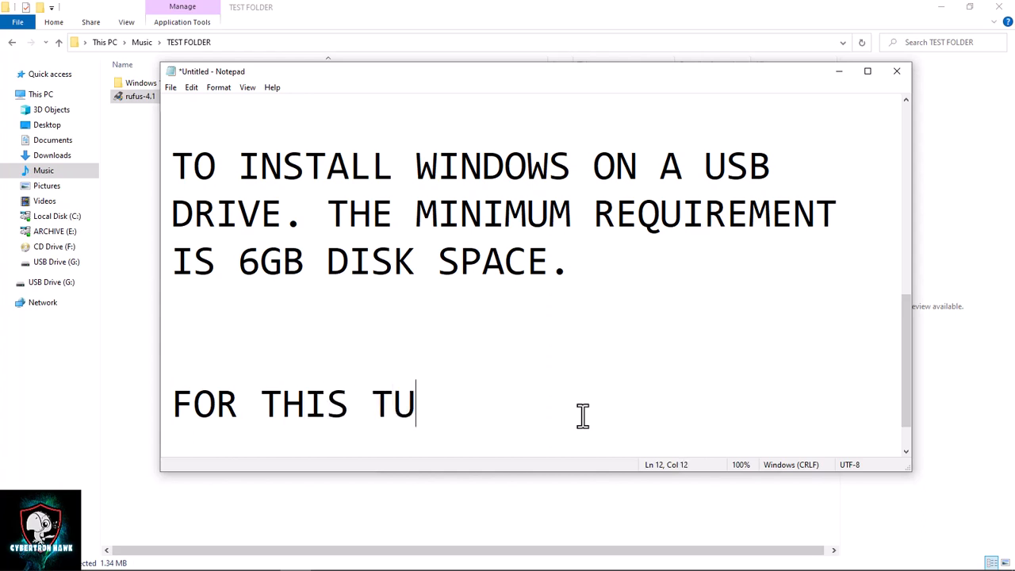
type("TORI")
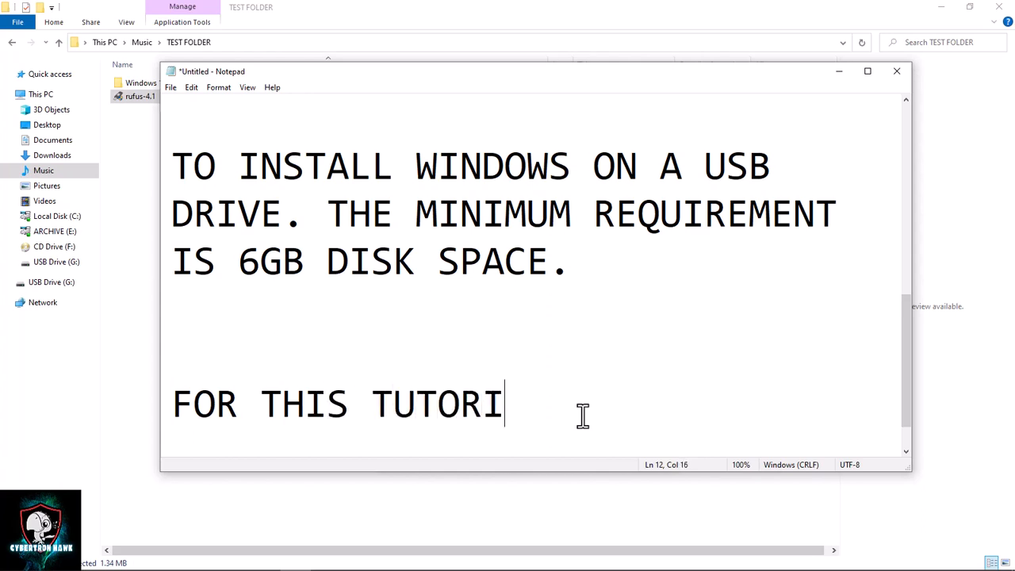
type("AL MINE IS")
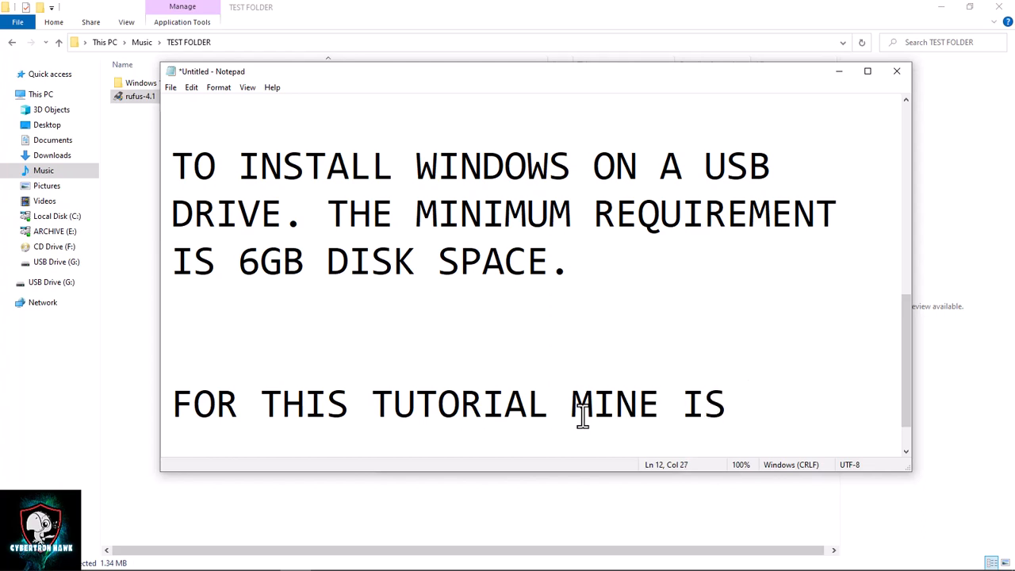
type(" 32GB")
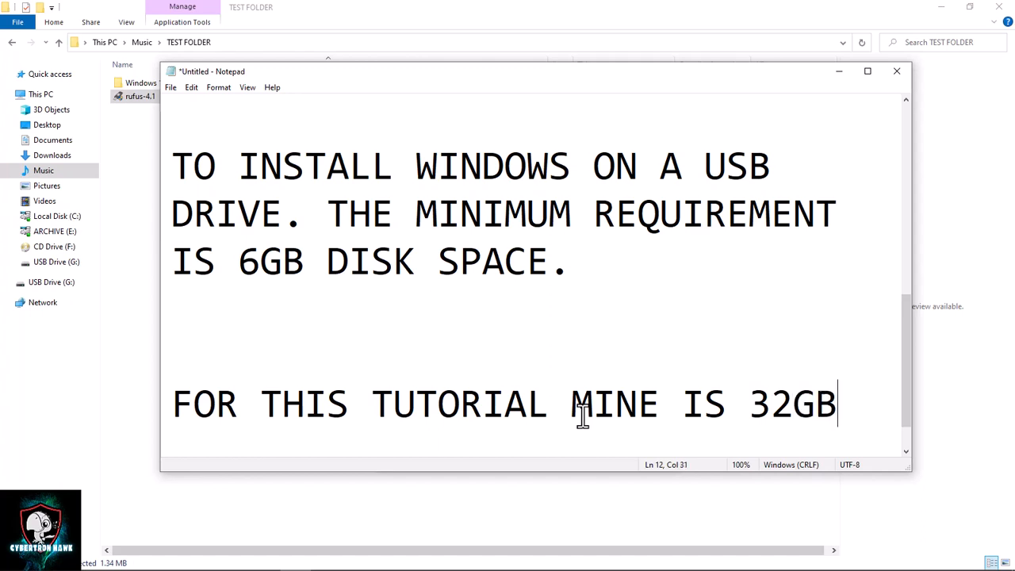
type("F")
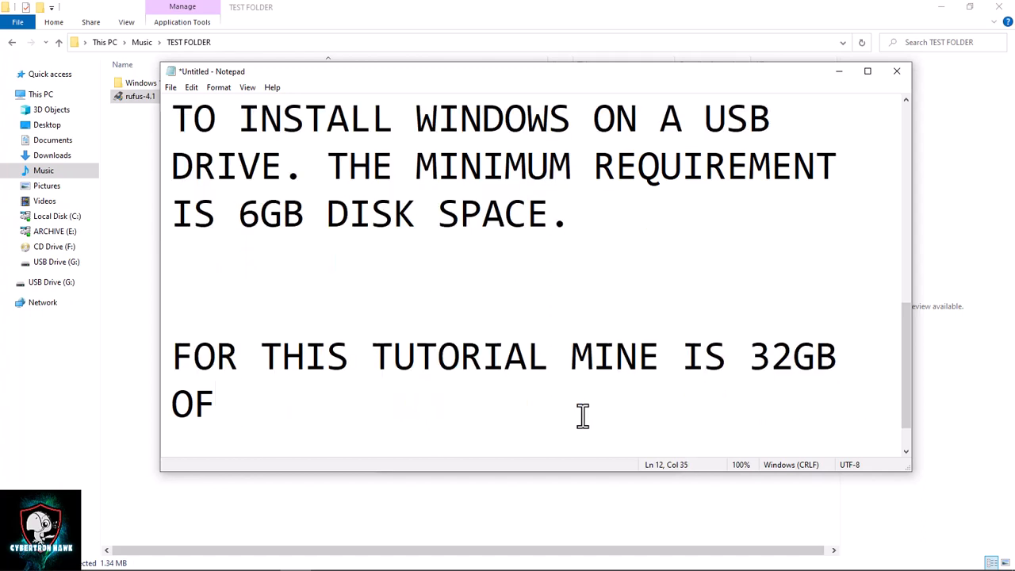
type(" DIS")
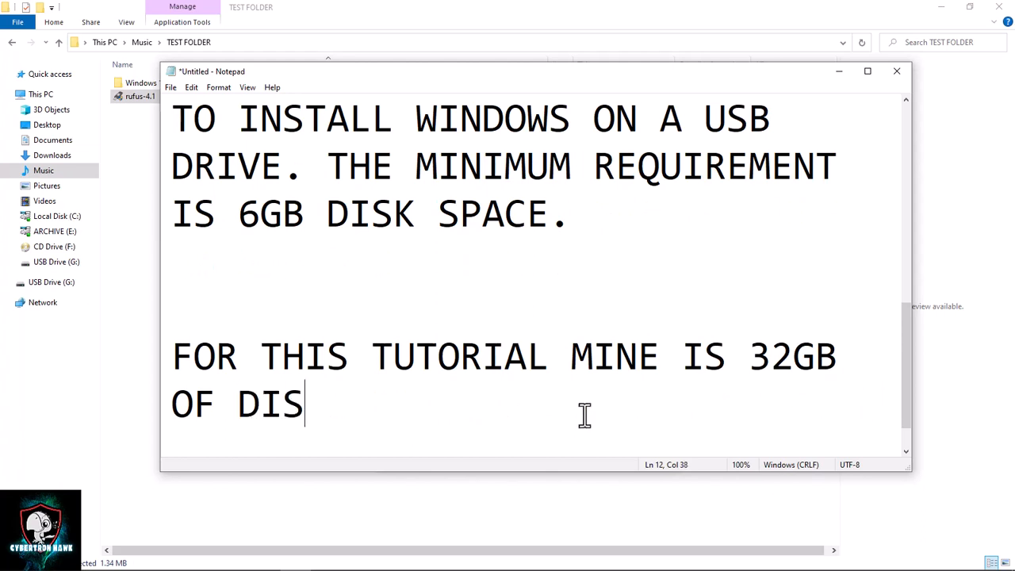
type("K SPACE")
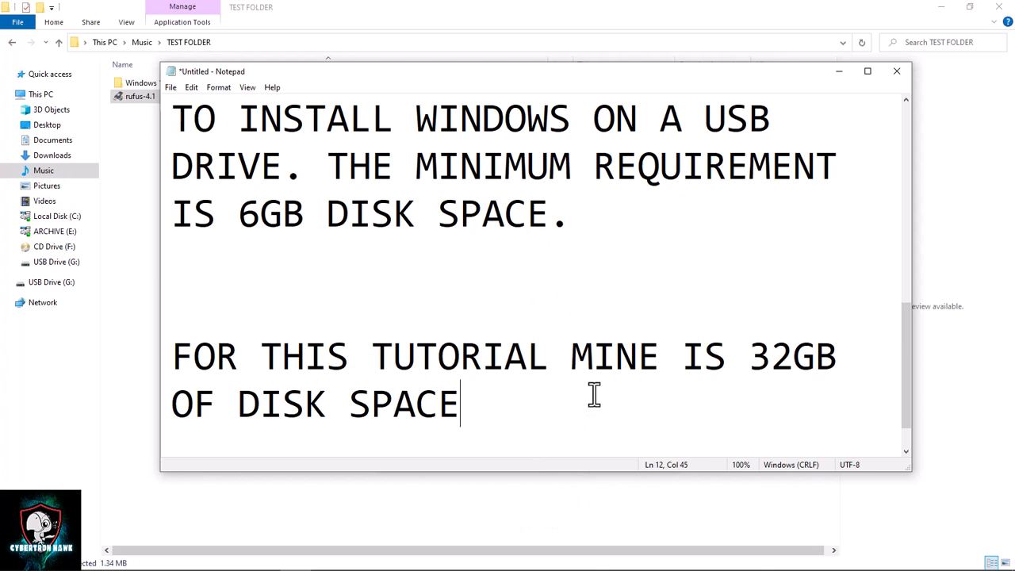
left_click_drag(460, 404, 175, 355)
- Minimize the note and load Win.11.Enter.22621.1555 from Music > TEST FOLDER > Windows 11 as the Rufus boot image
left_click(837, 71)
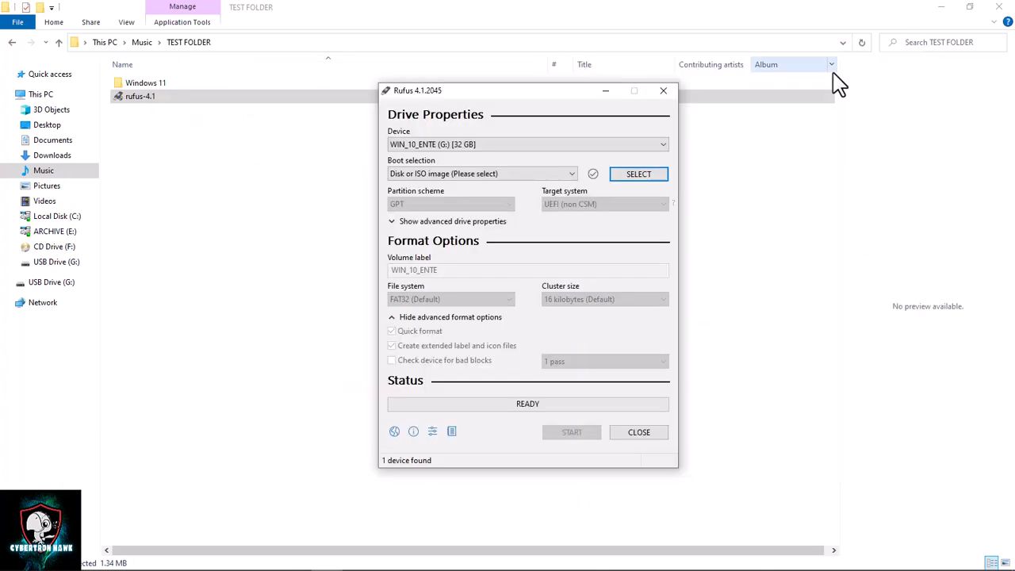
left_click(638, 181)
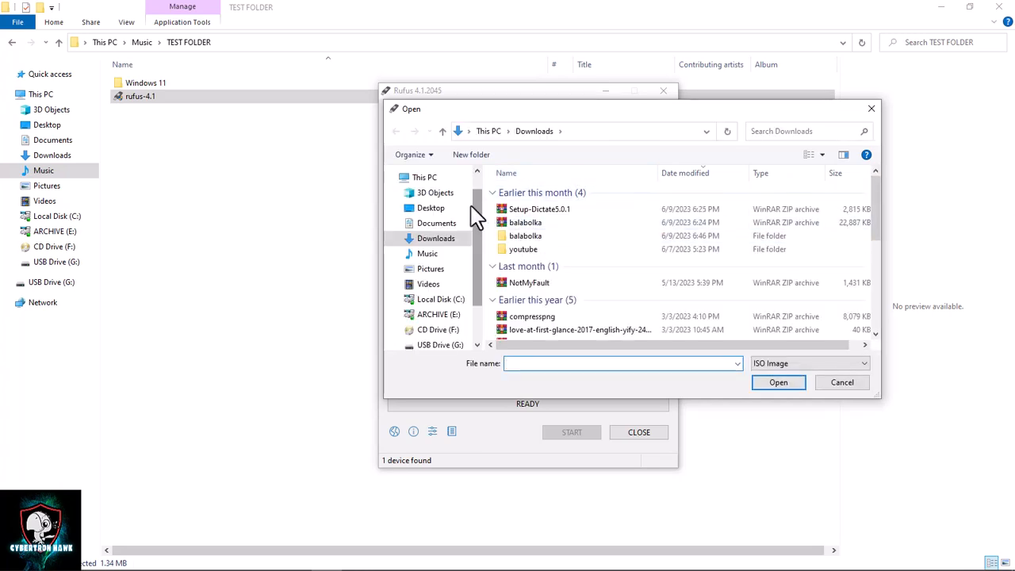
left_click(432, 254)
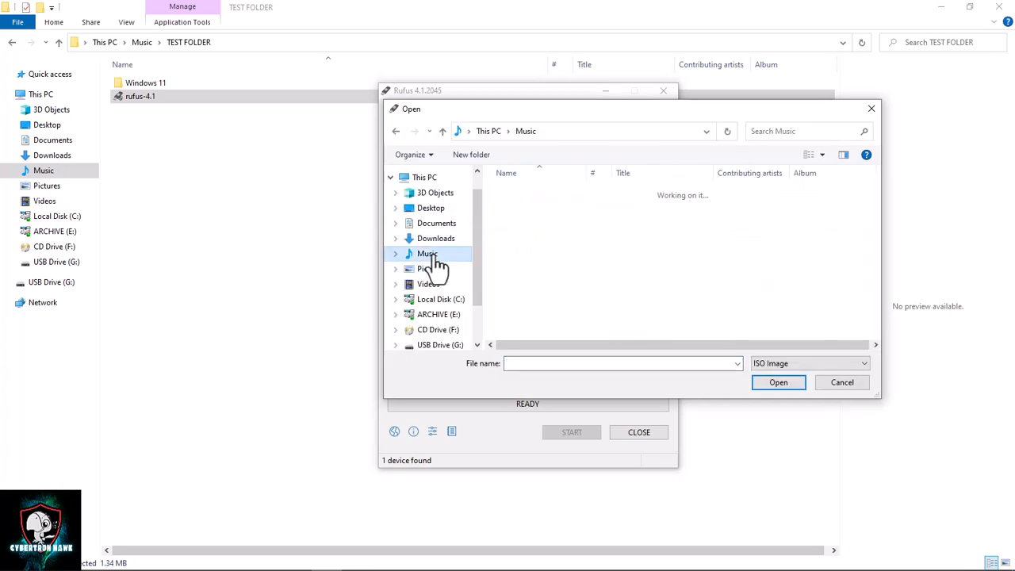
double_click(530, 192)
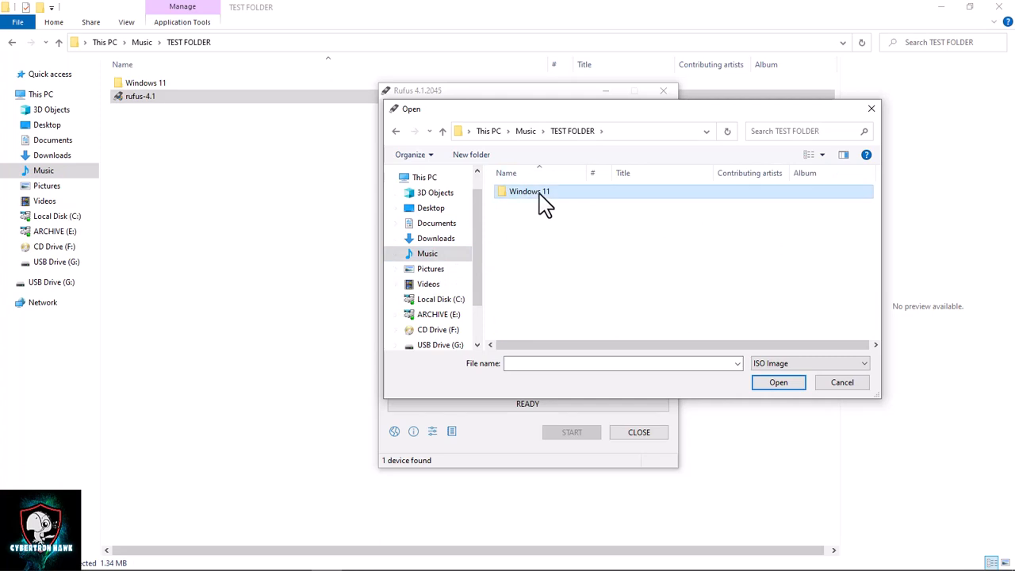
double_click(540, 197)
left_click(547, 218)
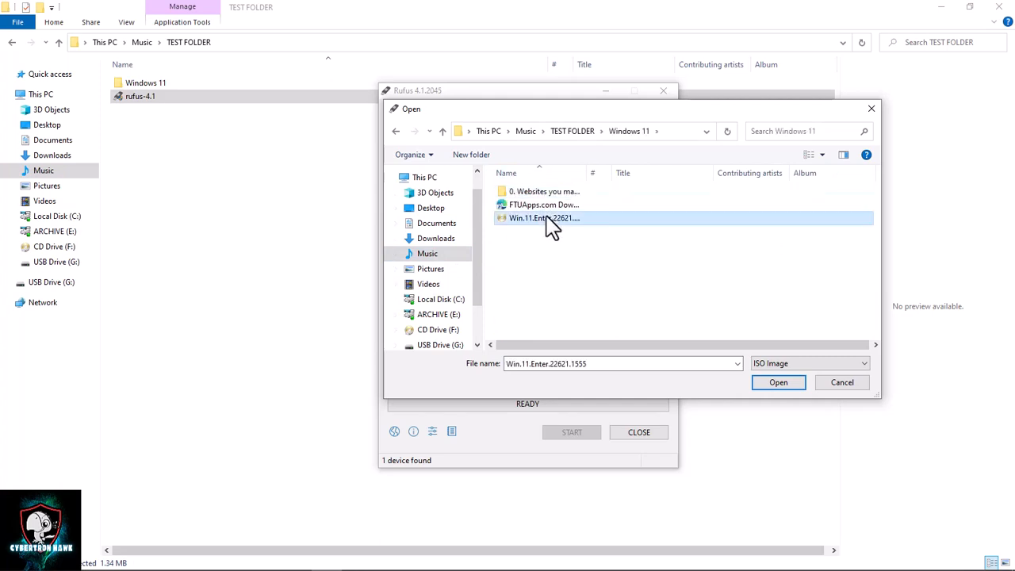
left_click(769, 384)
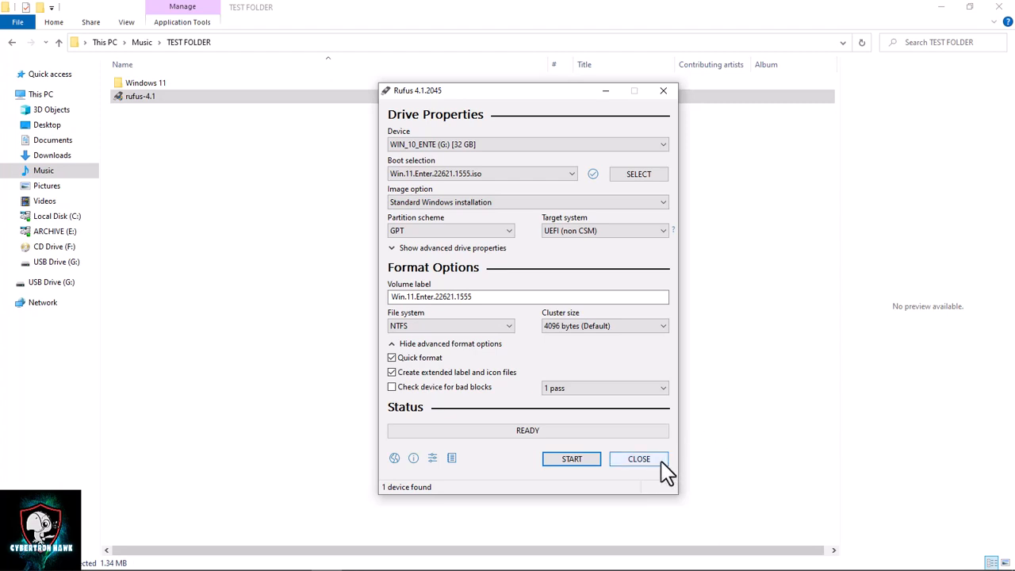
- Start writing the USB drive with the RAM/Secure Boot/TPM 2.0 and online Microsoft account requirements removed, accepting erasure of its data
left_click(568, 463)
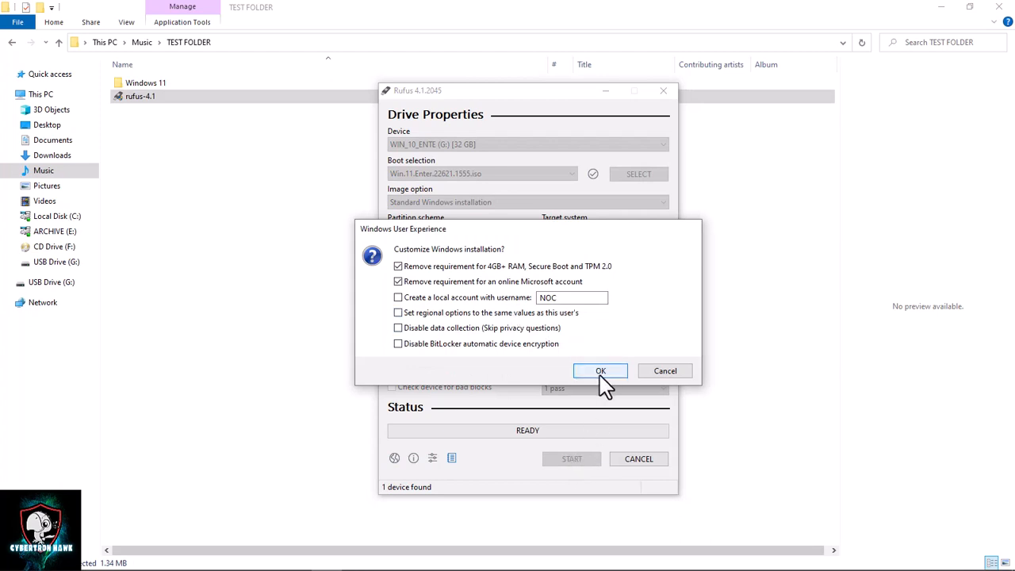
left_click(601, 371)
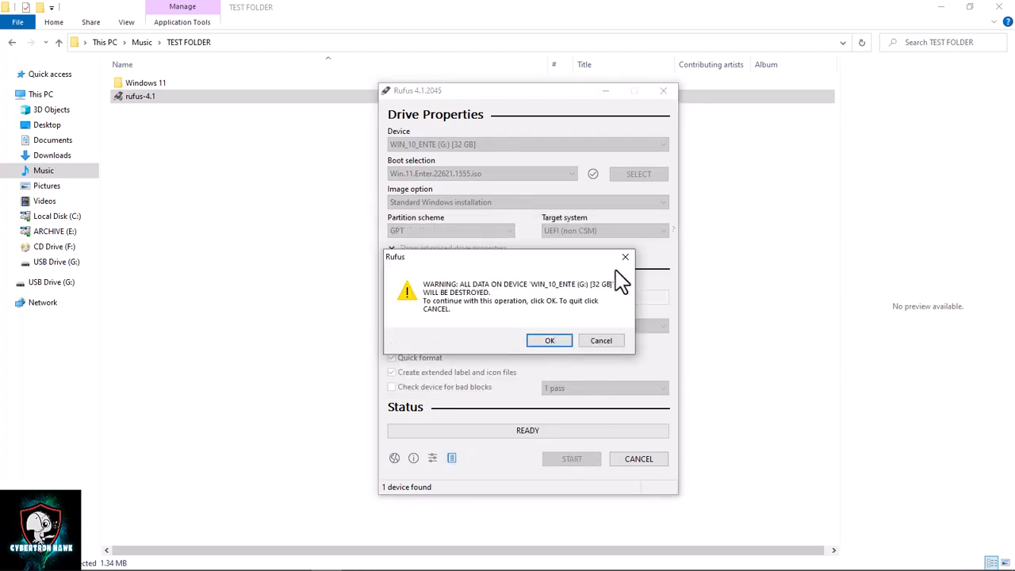
left_click(549, 341)
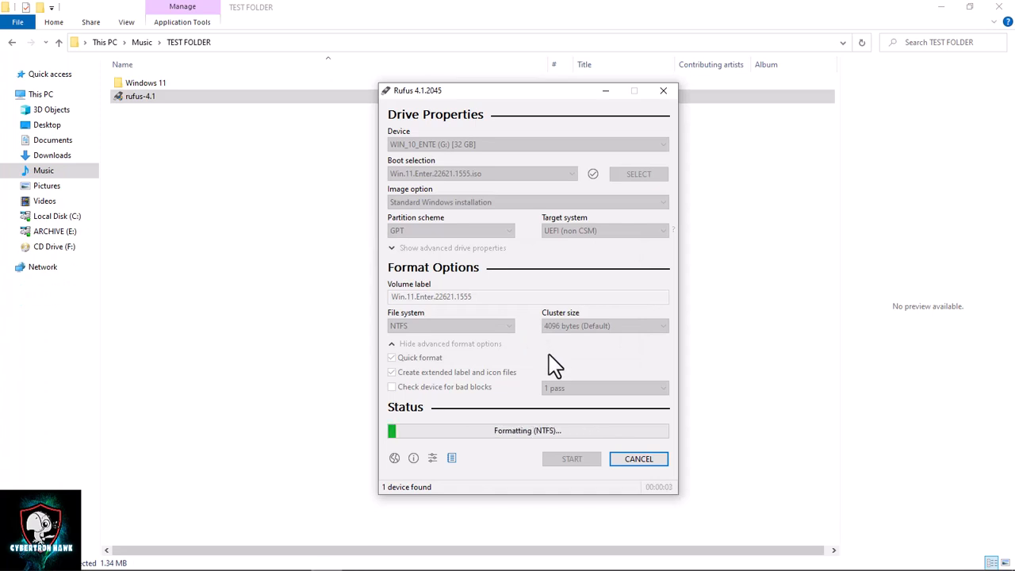
- Return to the Notepad note, end its last sentence with a period, start a new paragraph with "BEFORE" and minimize the UEFI_NTFS (H:) window
left_click(295, 563)
left_click(478, 409)
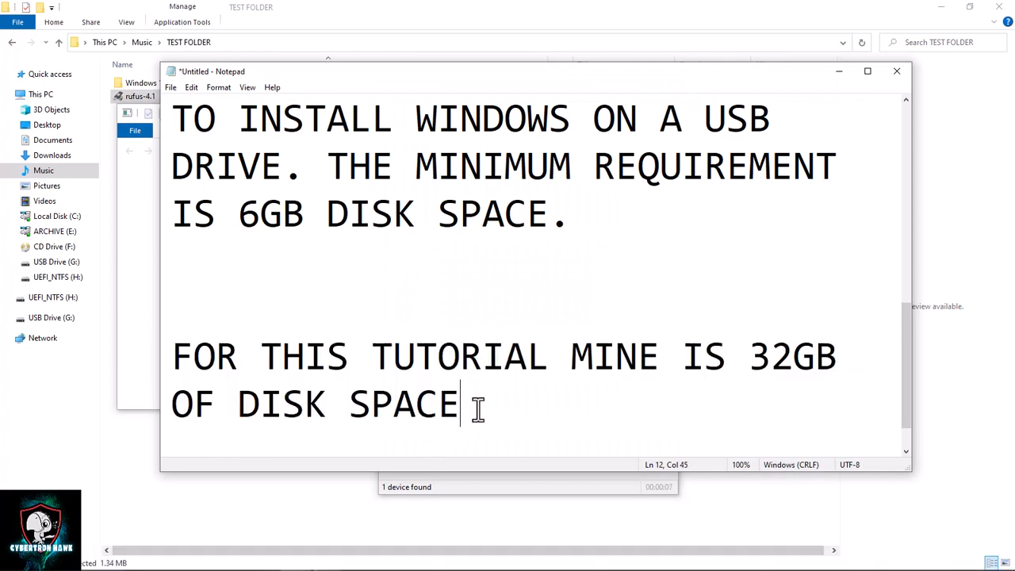
key("Return")
key("Return")
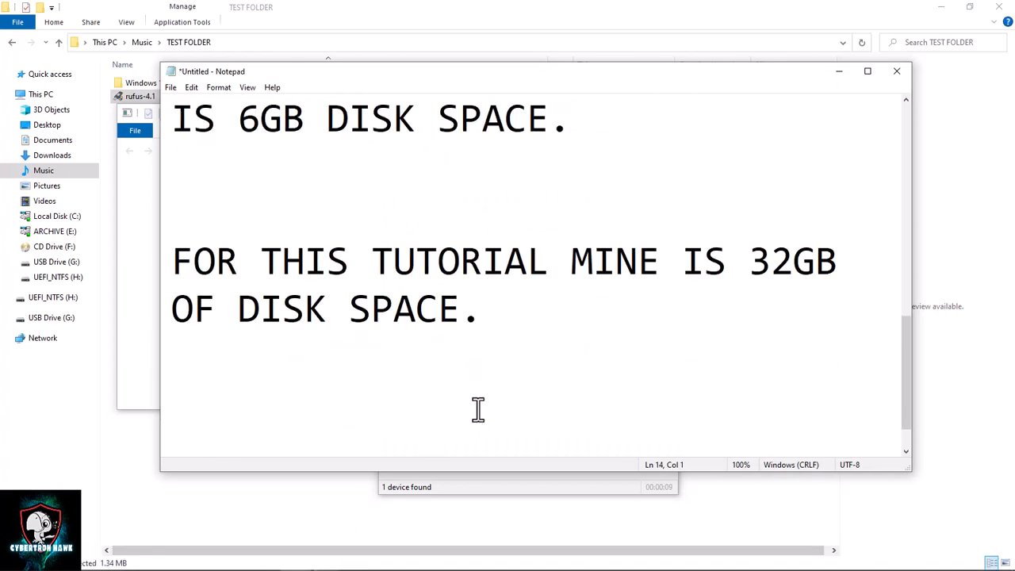
type("BEFOR")
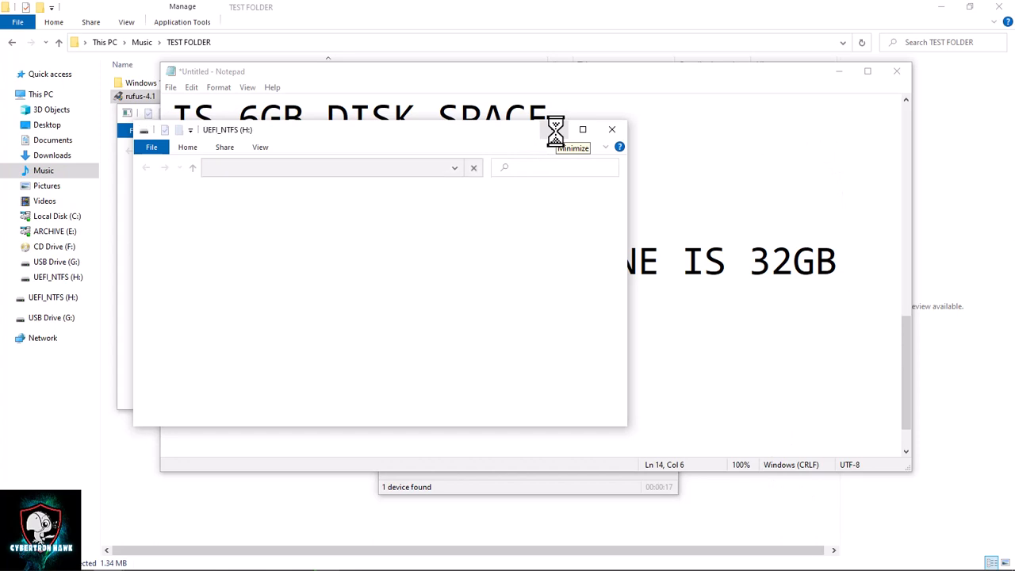
left_click(555, 130)
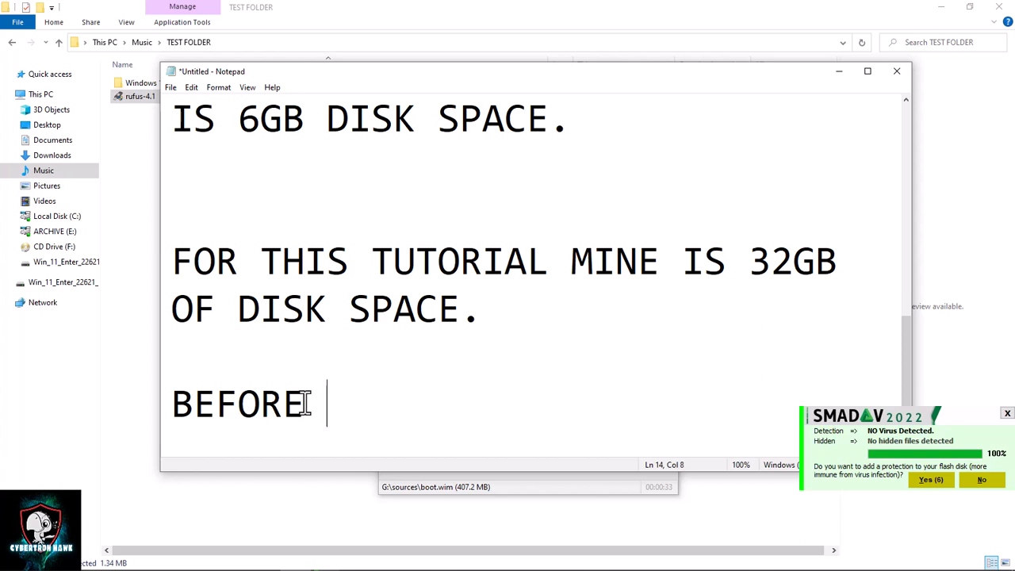
- Continue the new paragraph so it reads "BEFORE YOU USE ANY DRIVE MAKE YOUR INFORMATION IS PROPERLY BACKUP"
type("YO")
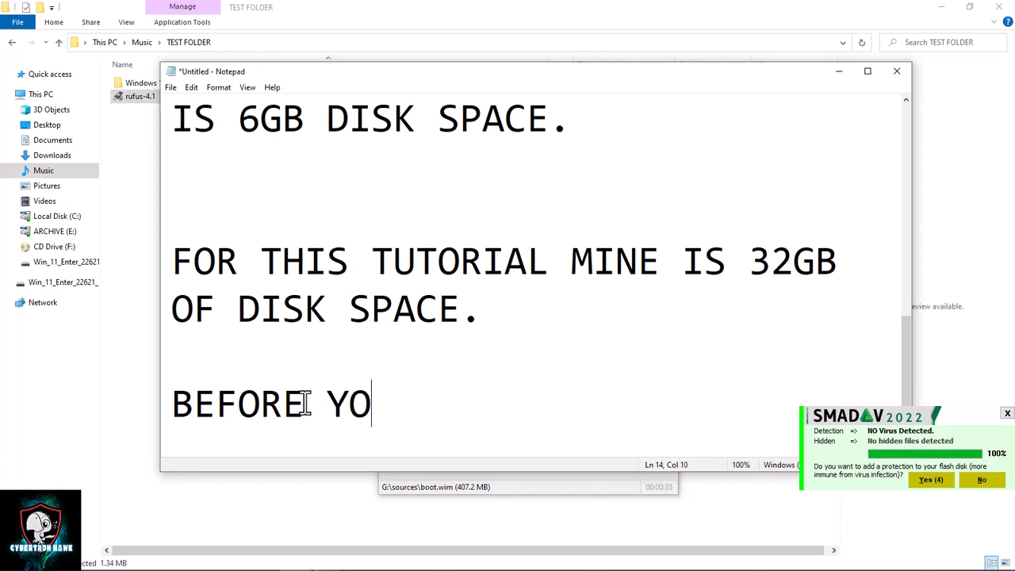
type("U USE ")
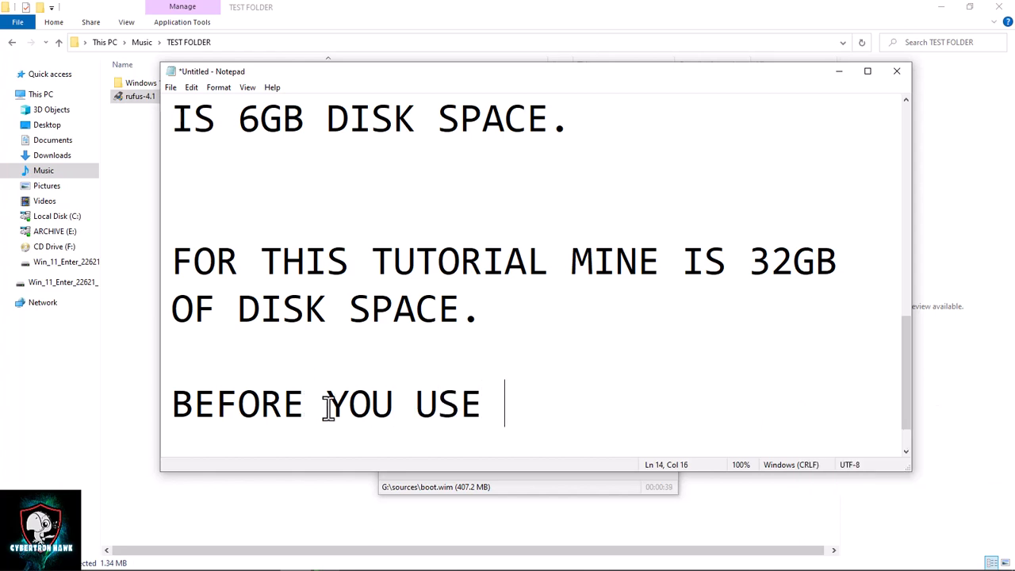
type("ANY DR")
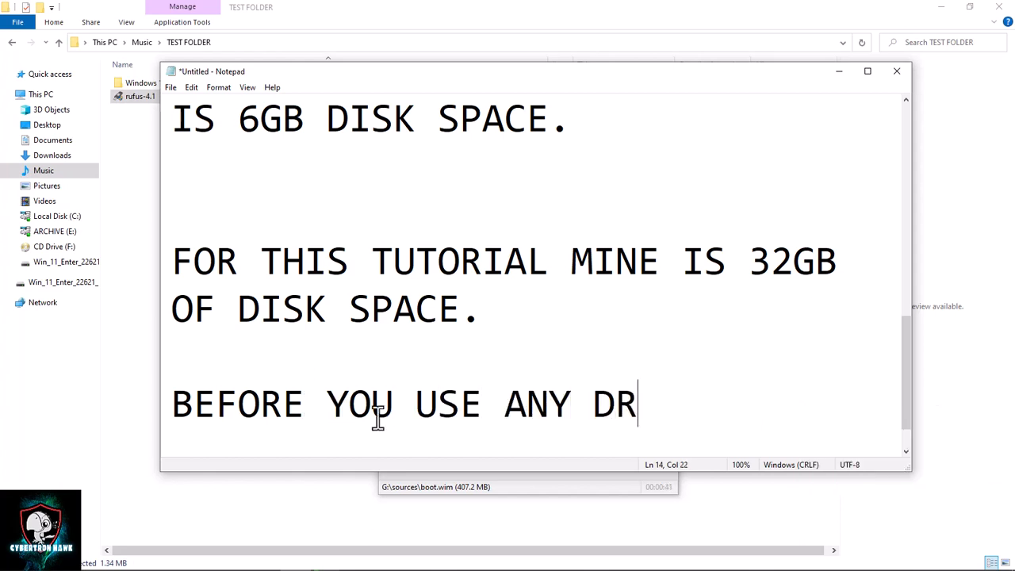
type("IVE MAKE")
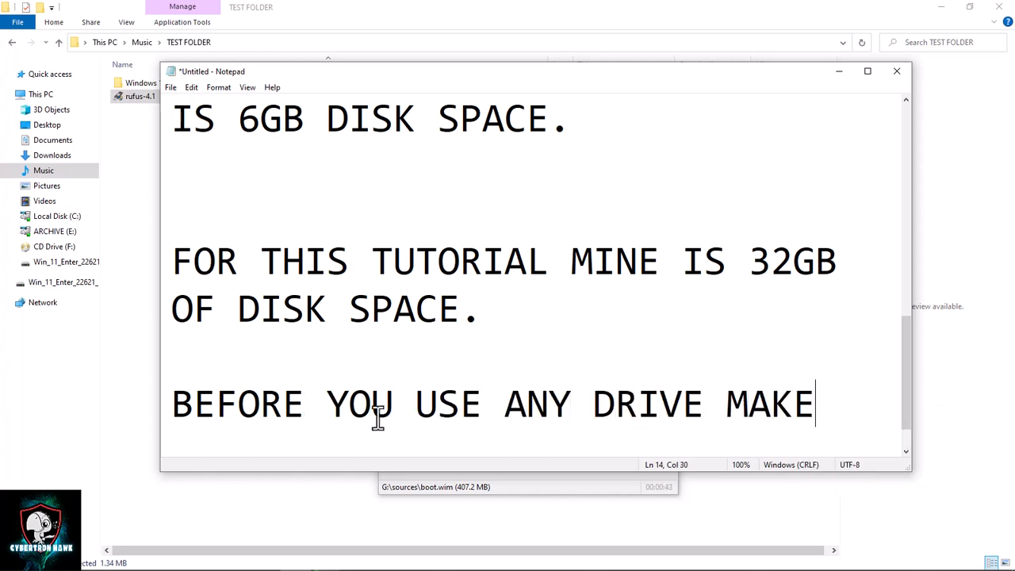
type(" YOUR IN")
type("FOR")
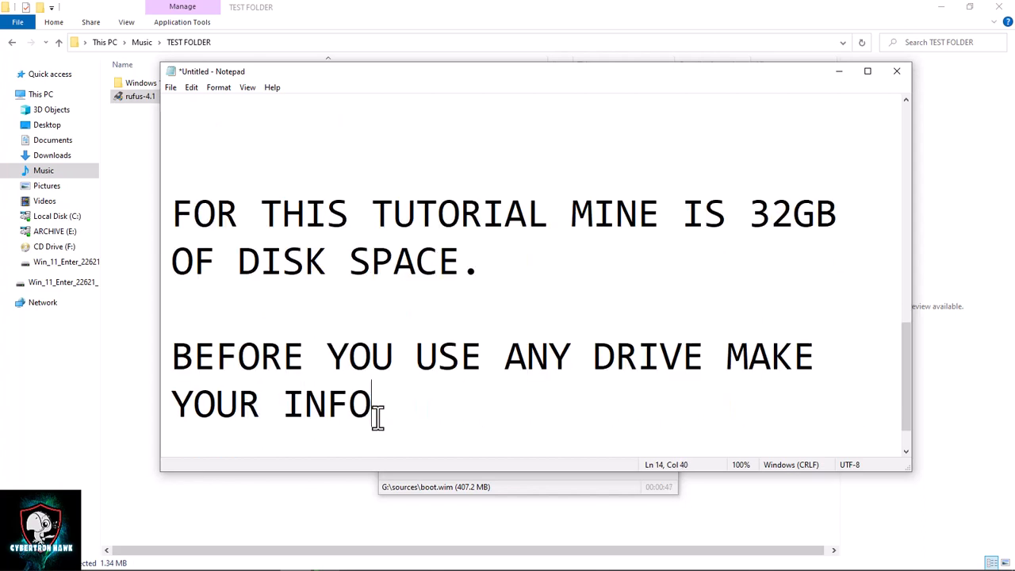
type("MATI")
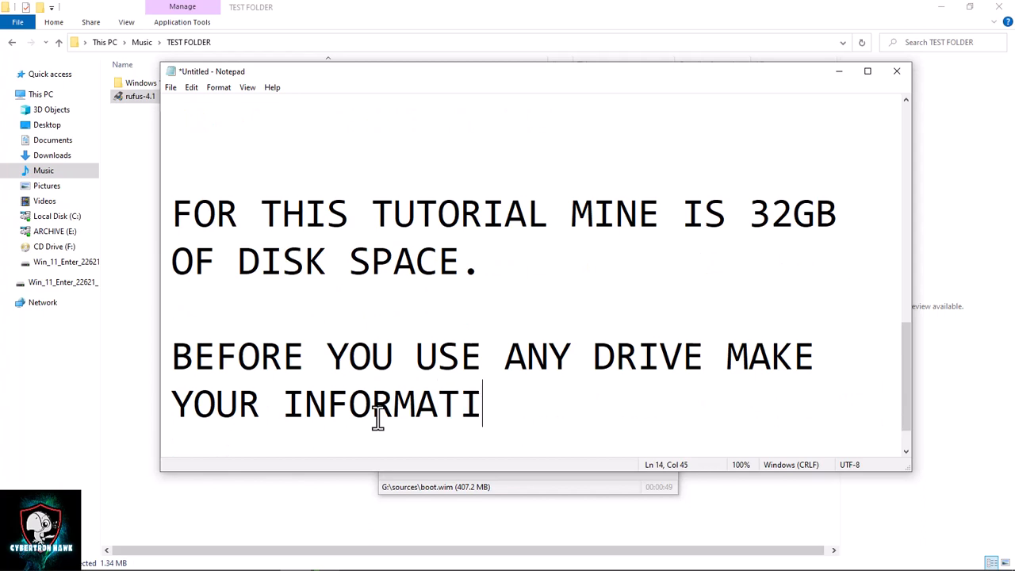
type("ON IS PR")
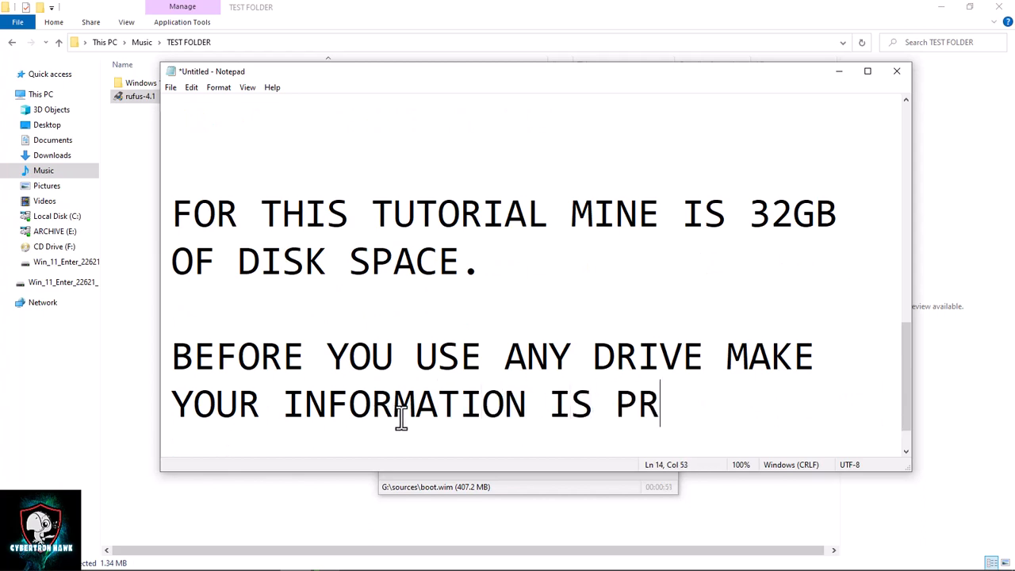
type("OPERLY B")
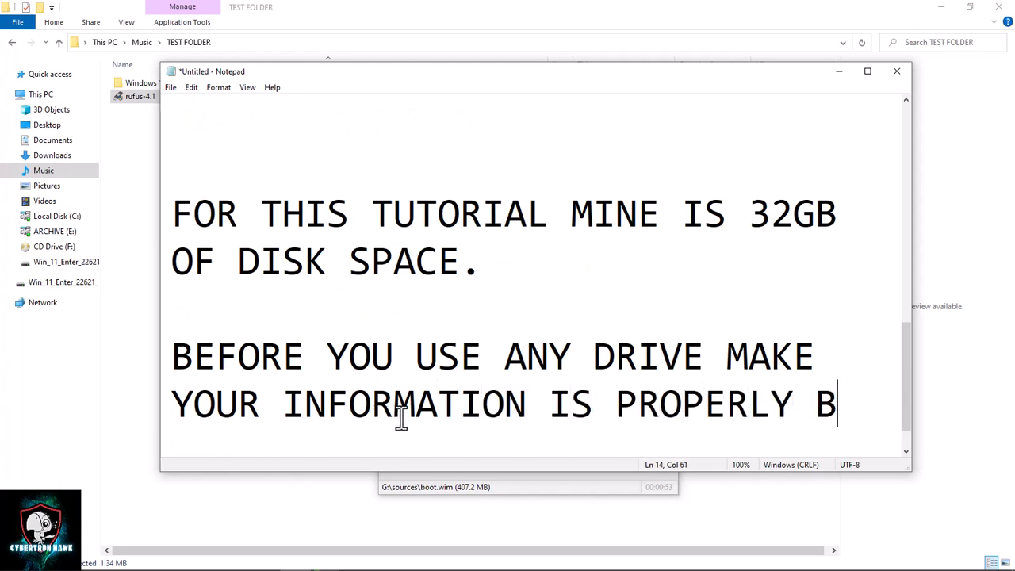
type("ACK")
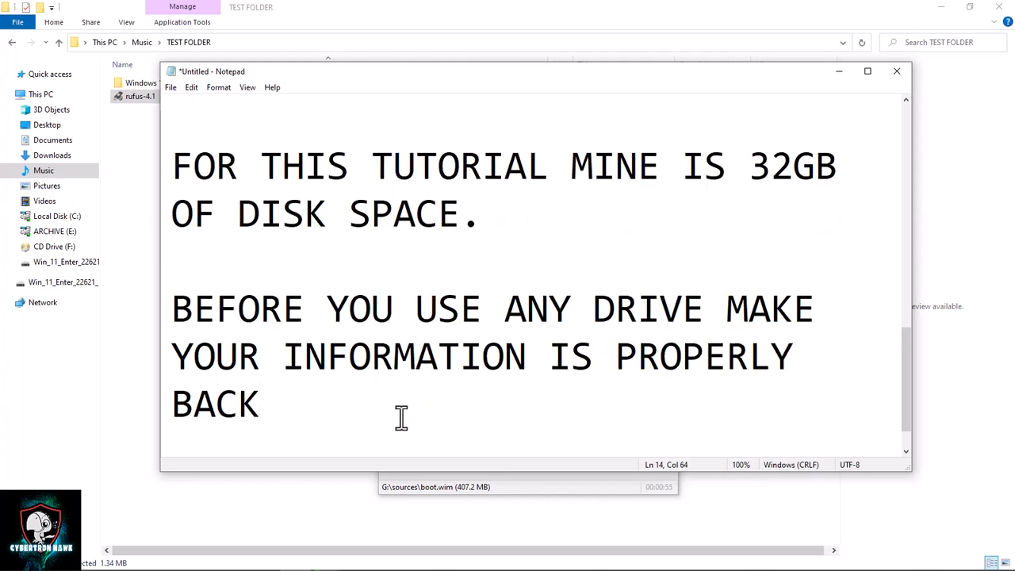
type("UP")
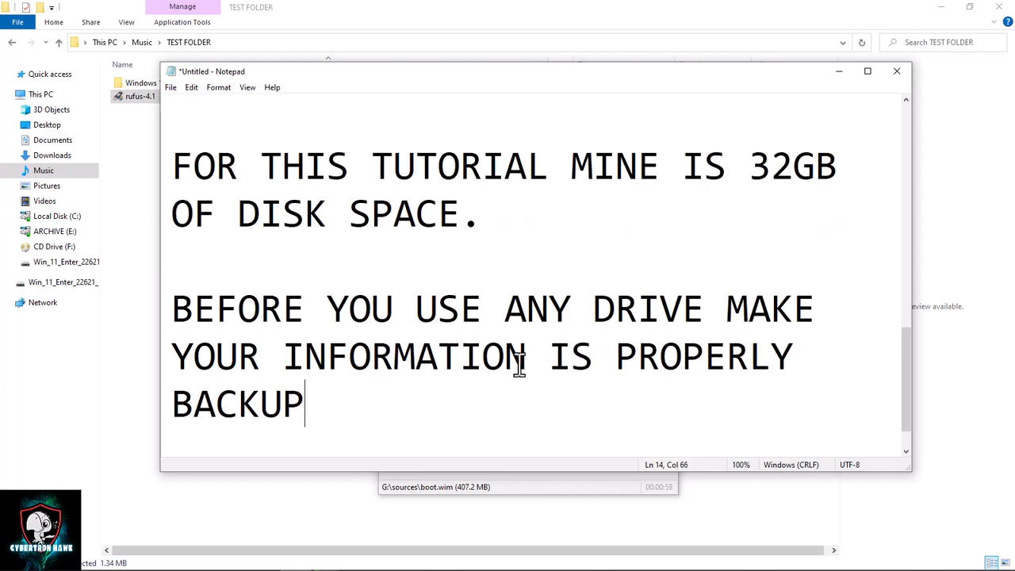
- Extend the backup sentence with ", BECAUSE IN THE CAUSE OF MAKING IT BOOTABLE."
type(", BE")
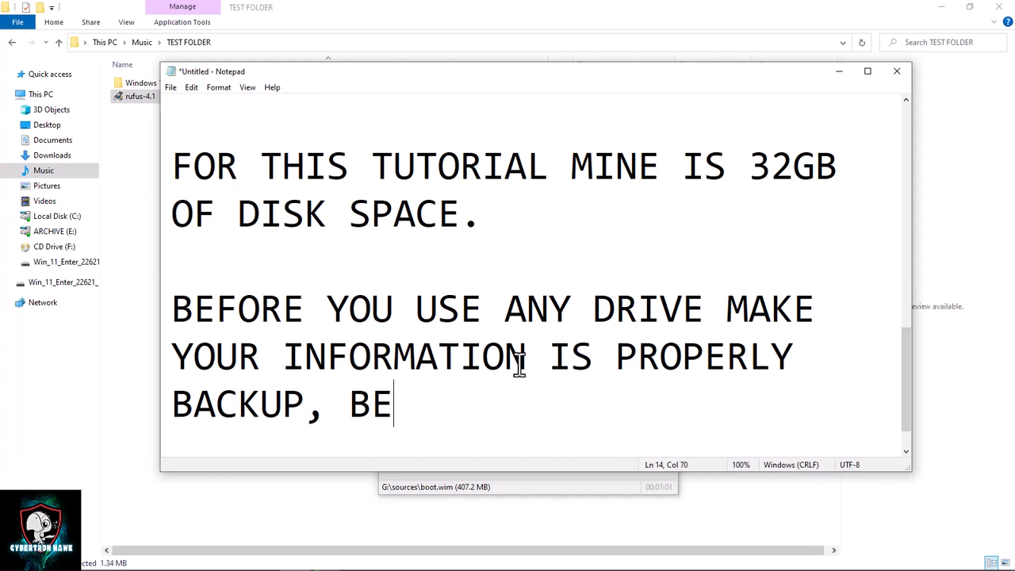
type("CAUSE I")
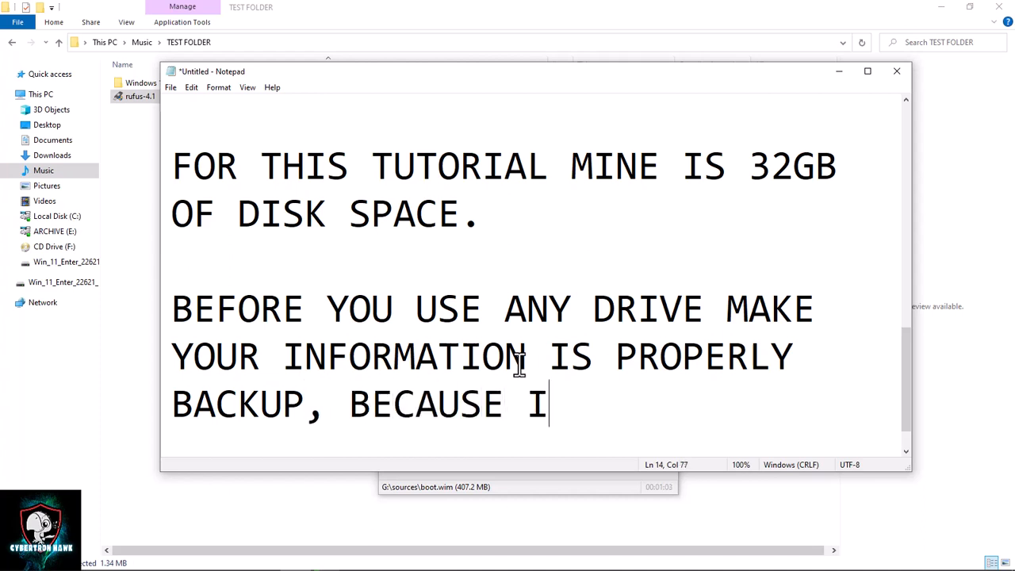
type("N THE CA")
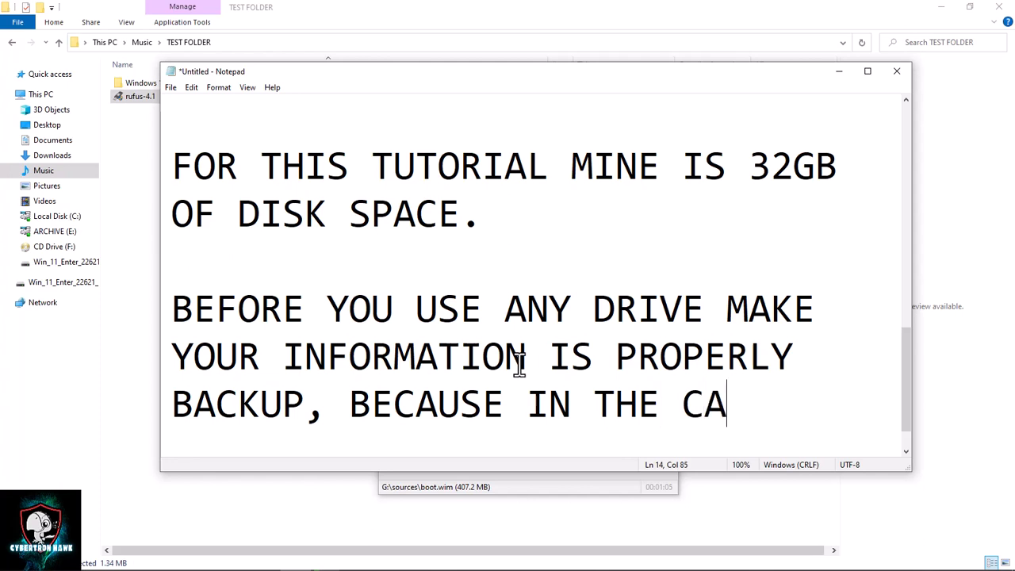
type("USE OF ")
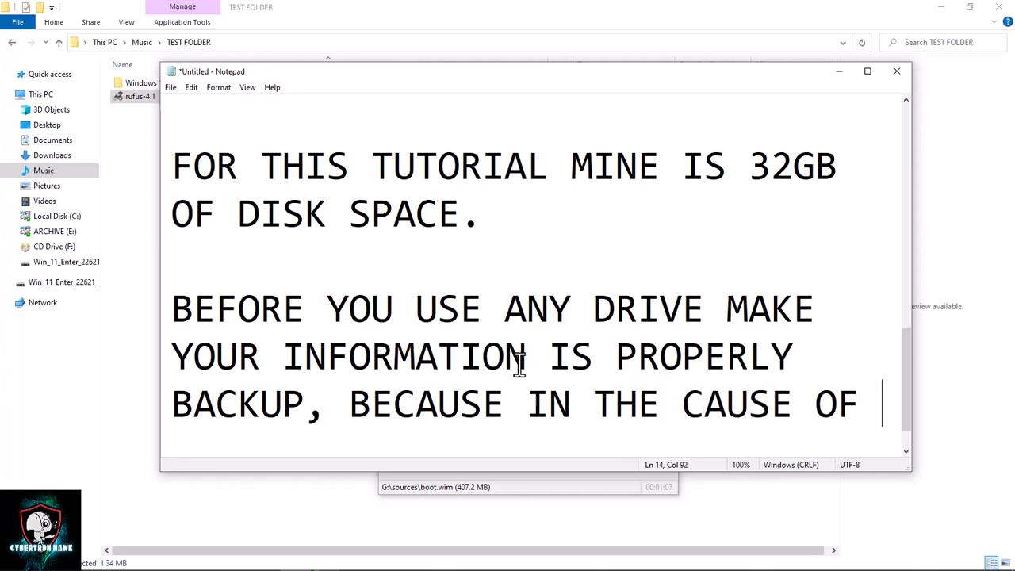
type("MAKING IY")
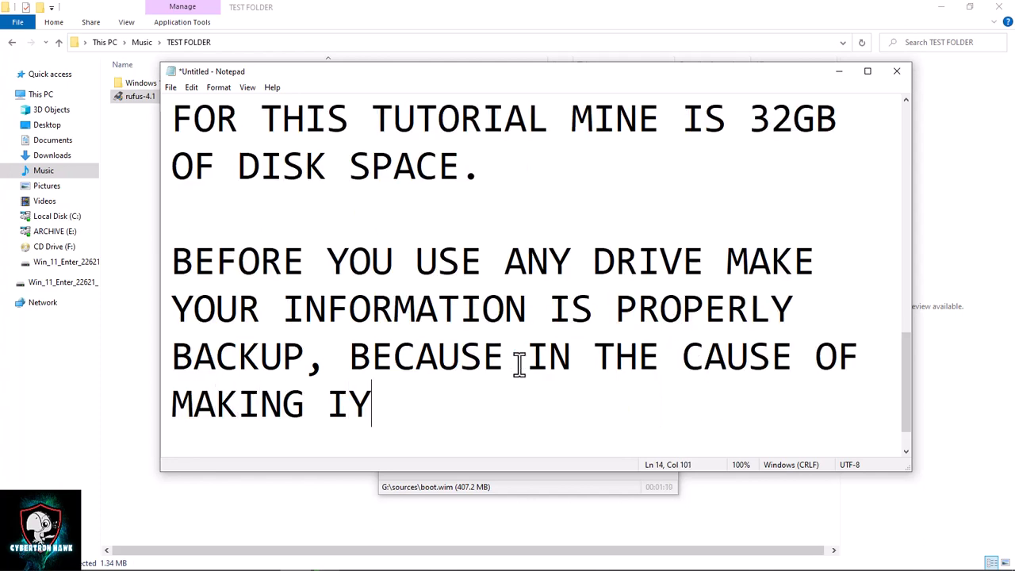
key("BackSpace")
type("T BOOTABL")
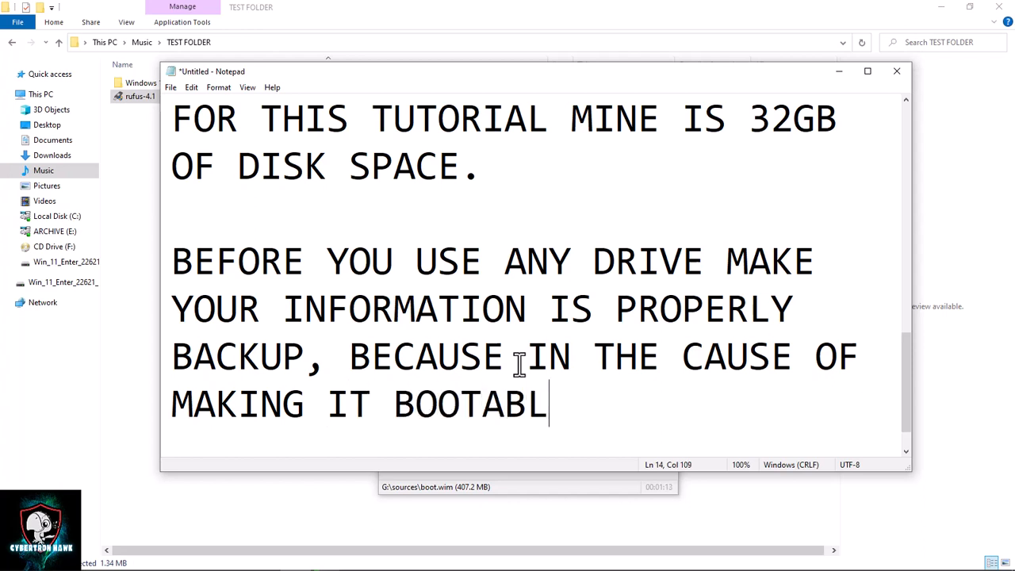
type("E. ")
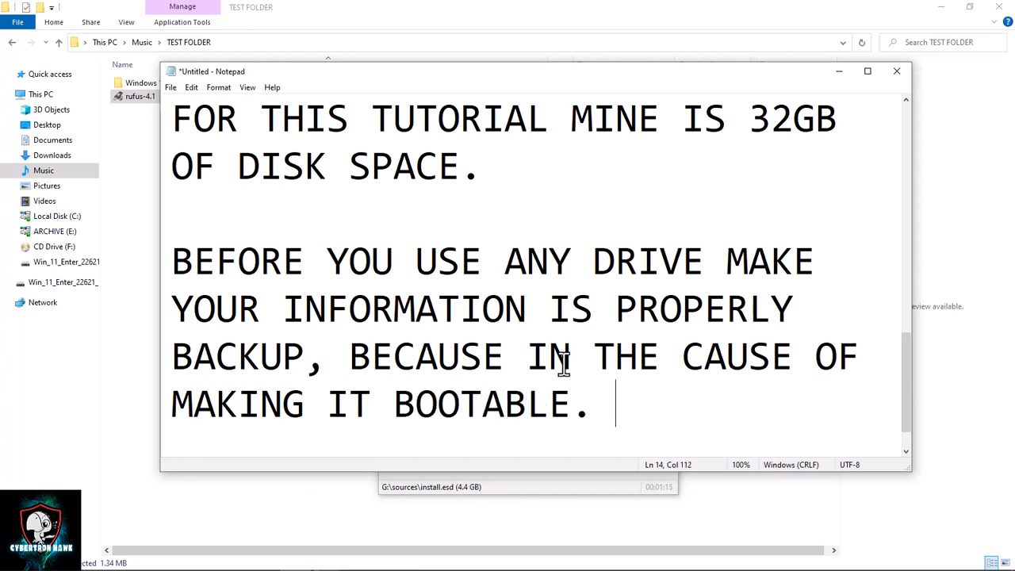
- Finish the paragraph with "YOUR DRIVE WILL BE FORMATTED." and leave a blank line below it
type("YOUR DR")
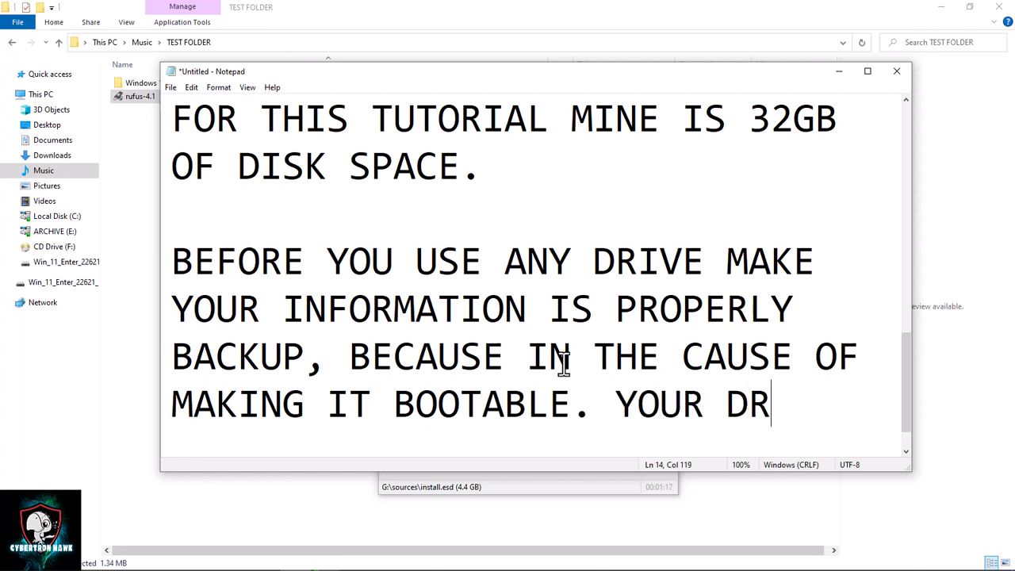
type("IVE WILL")
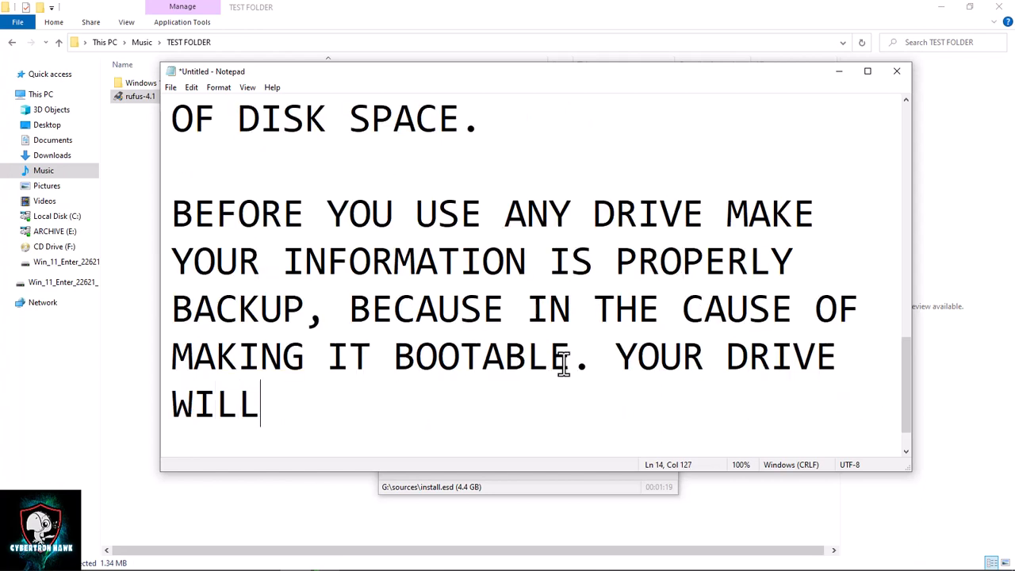
type(" BE FORMA")
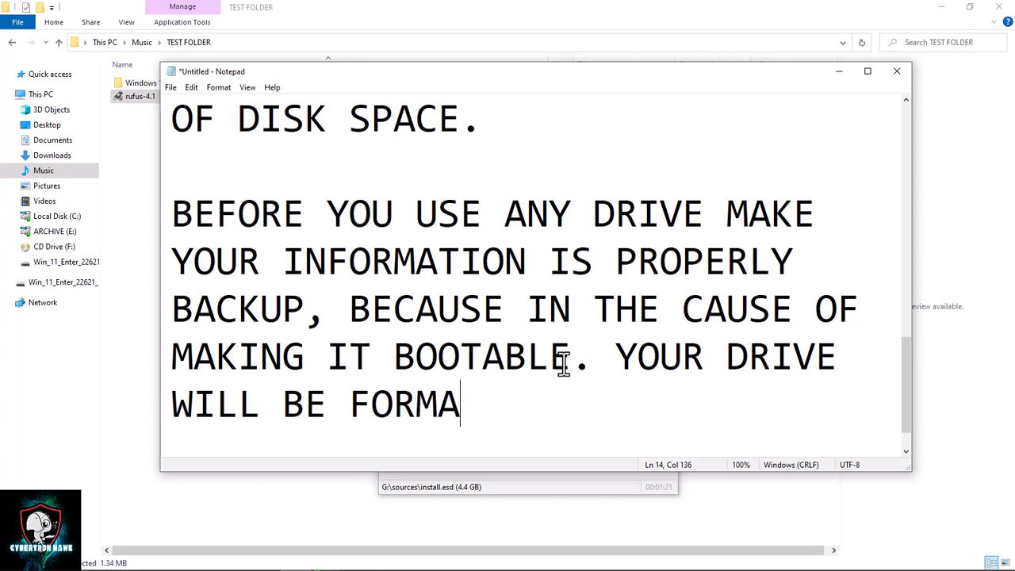
type("TTED")
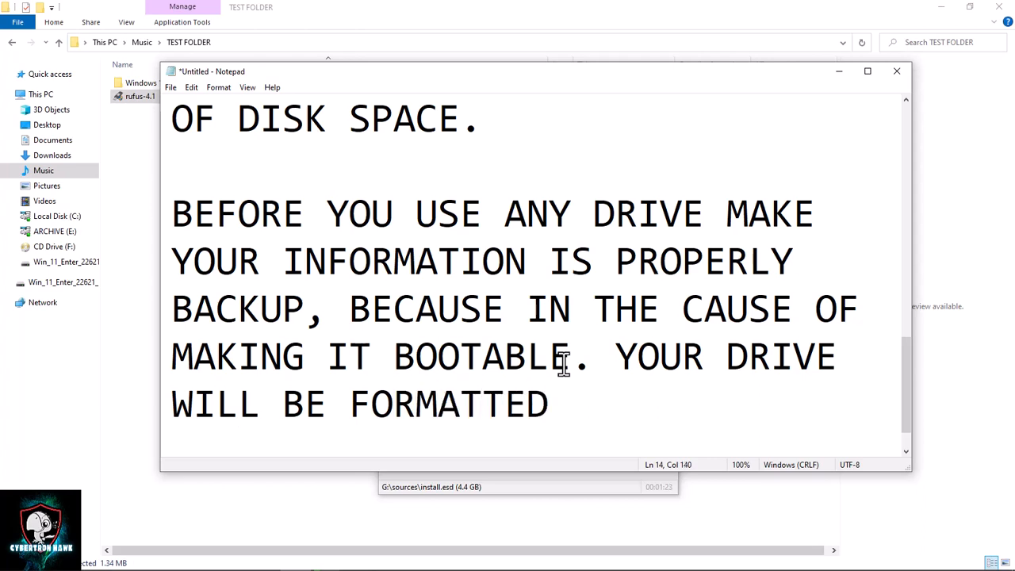
type(".")
key("Return")
key("Return")
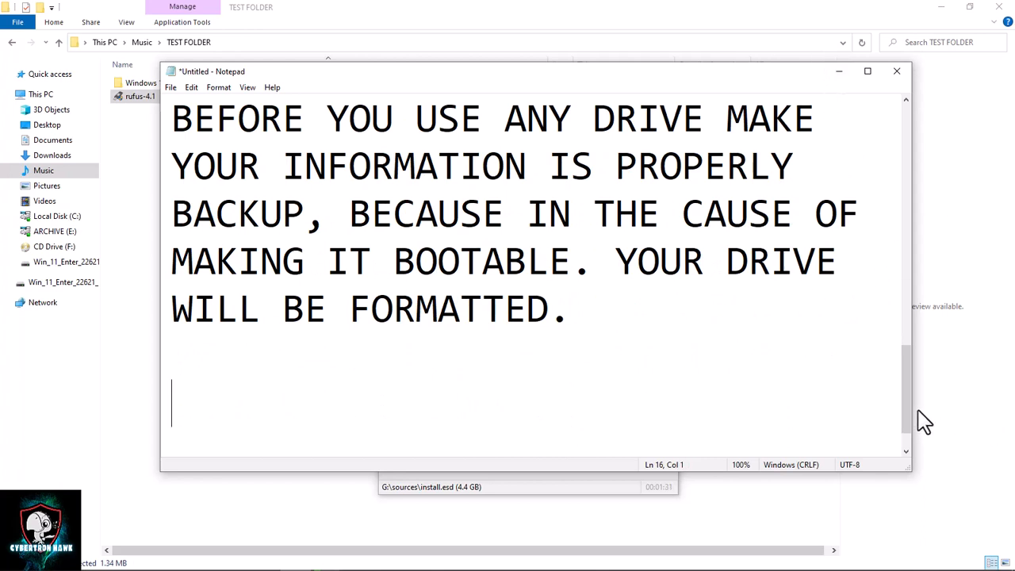
- Highlight the whole backup warning paragraph, and minimize the note to check the copying progress in Rufus
left_click_drag(908, 414, 899, 390)
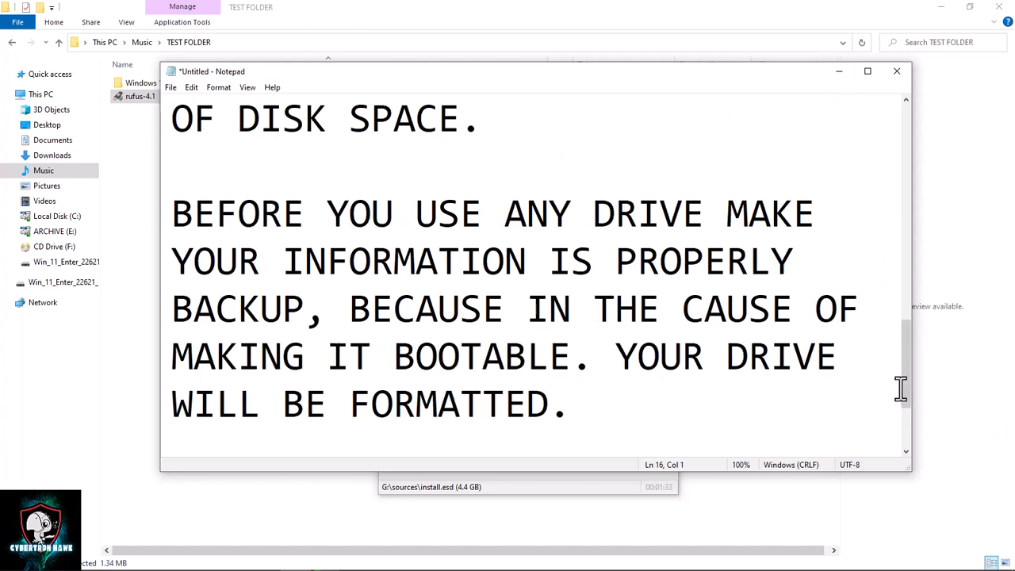
left_click_drag(612, 430, 169, 168)
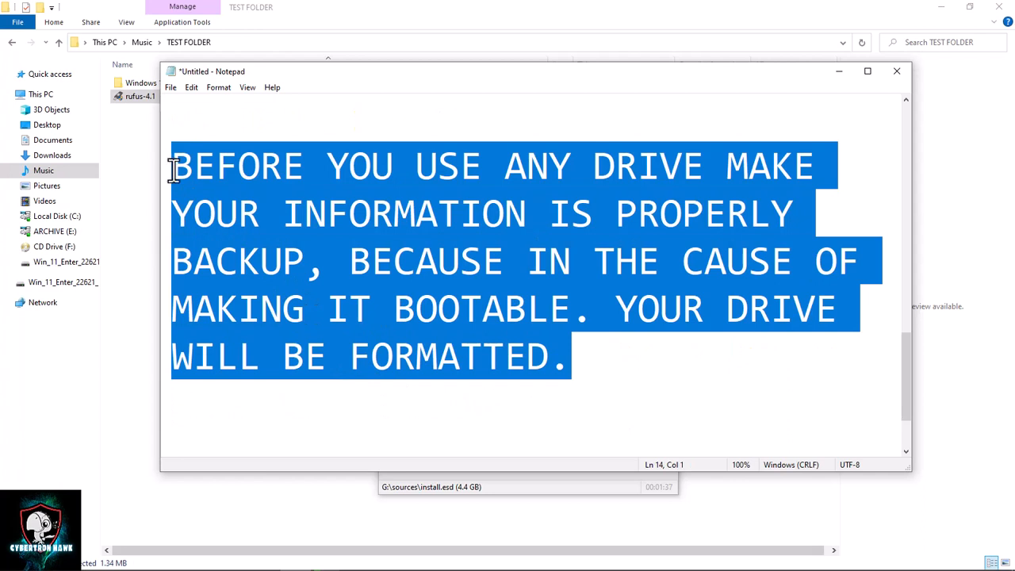
left_click(832, 73)
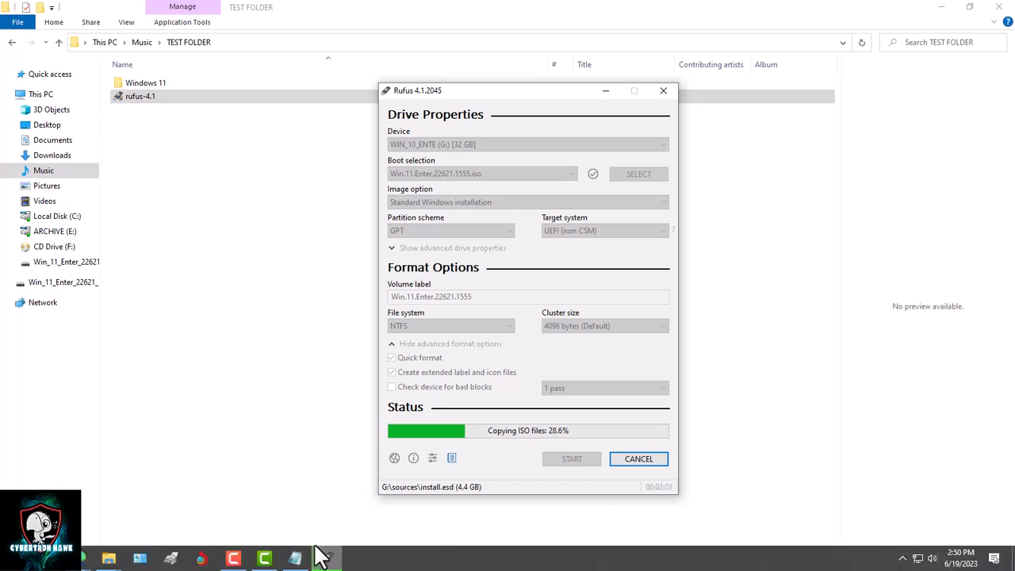
- Return to the Notepad note and start a new paragraph below the backup warning reading "I WILL SKIP TO WHERE ITS ALMOST"
left_click(295, 558)
left_click(598, 370)
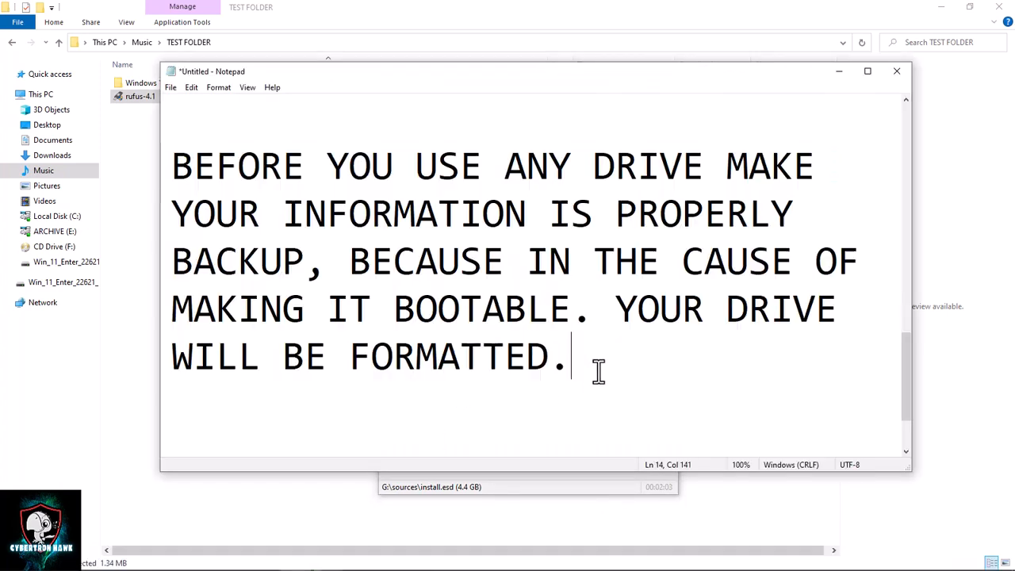
key("Return")
key("Return")
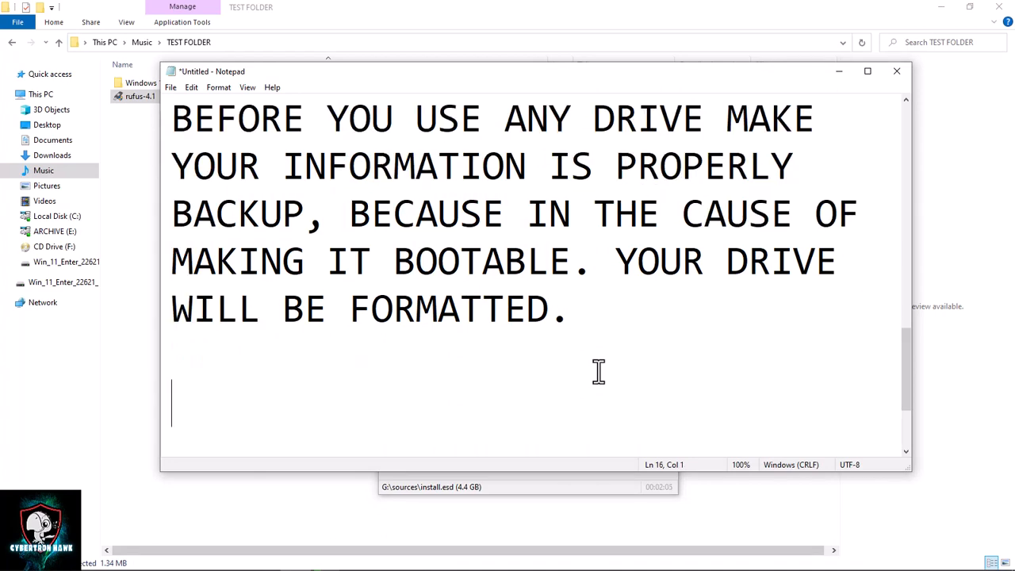
type("I W")
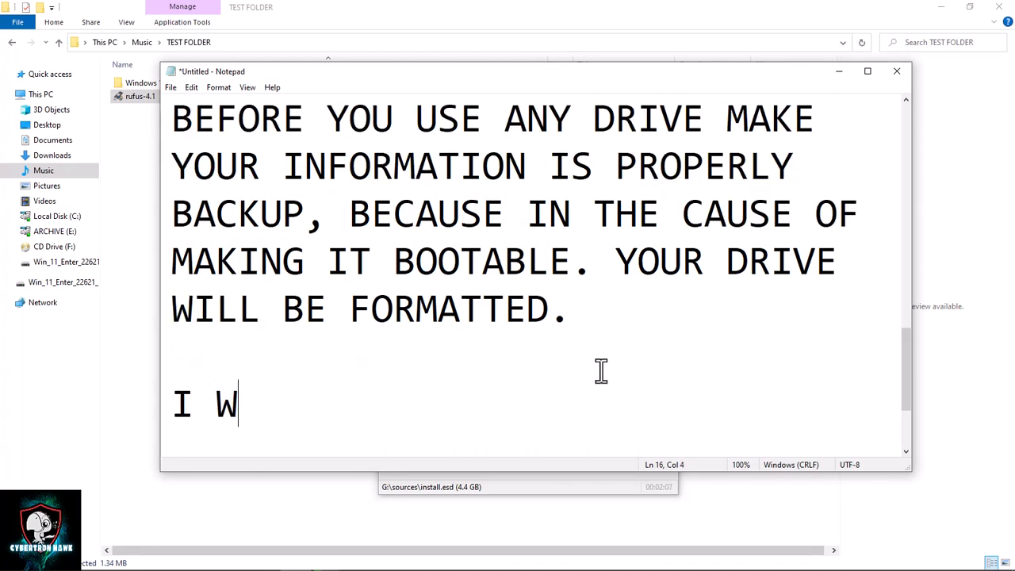
type("ILL SKI")
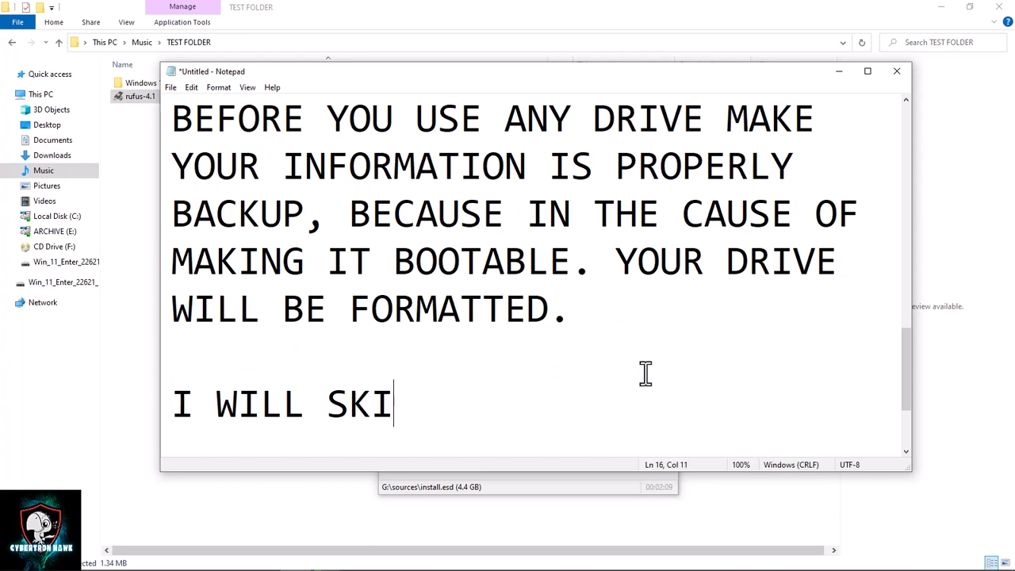
type("P TOP")
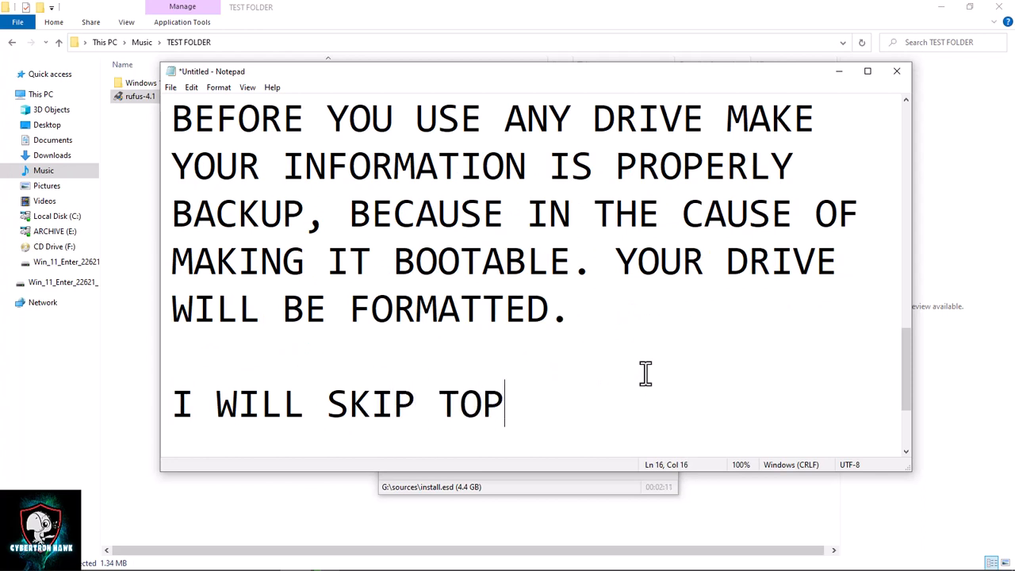
key("BackSpace")
type("WHERE")
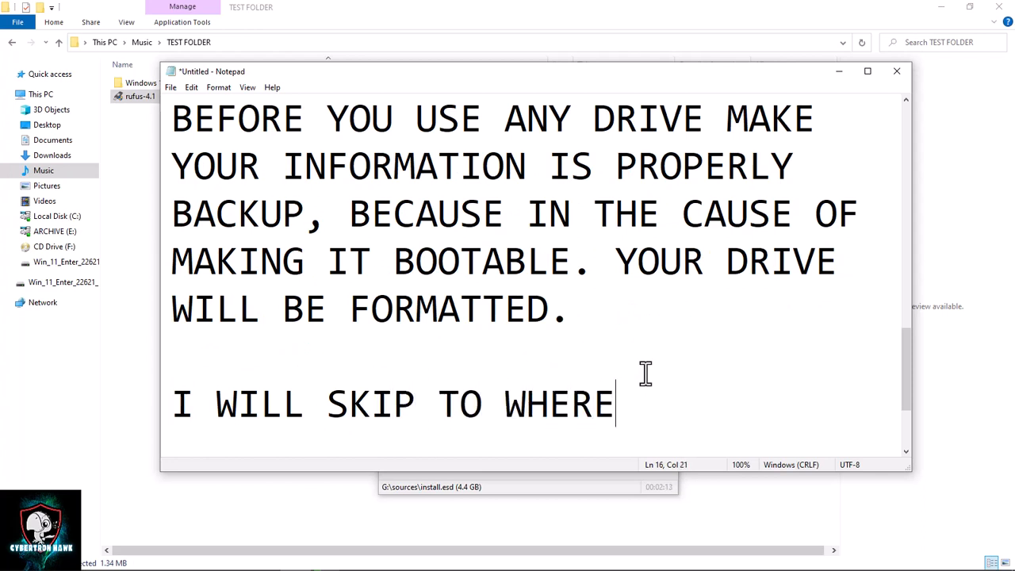
type(" ITS ")
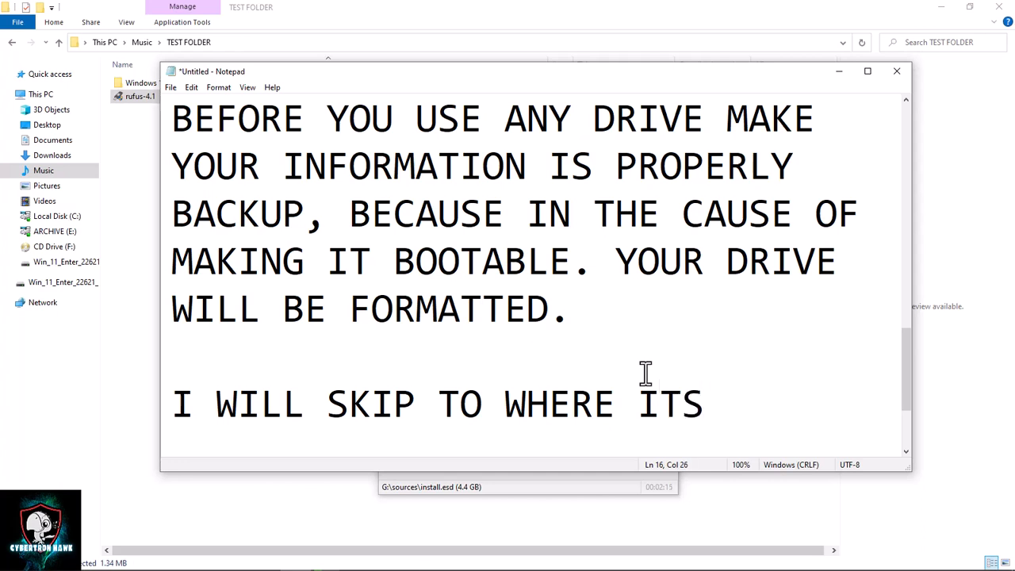
type("ALMOST")
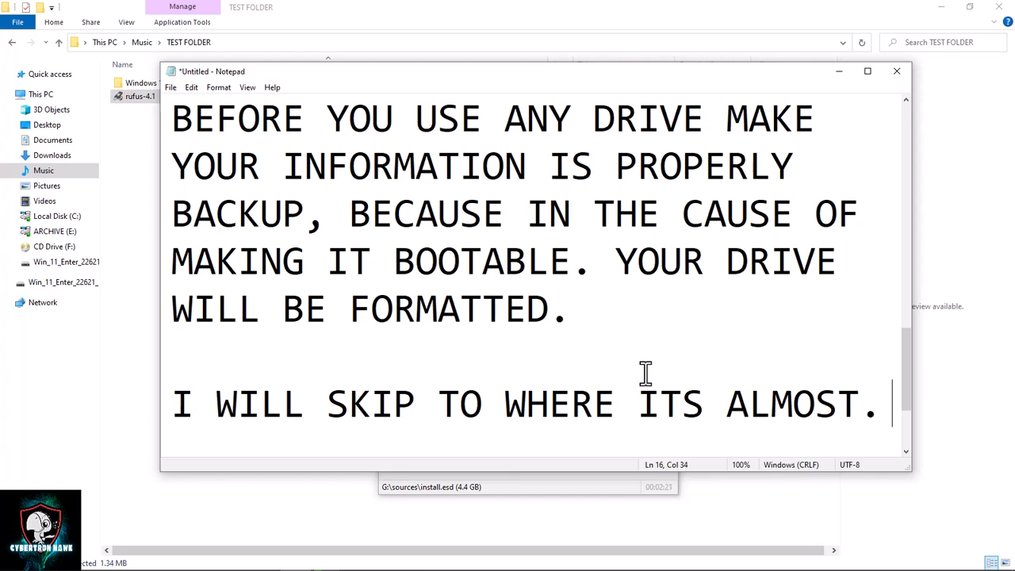
- Finish the paragraph with ". SIT BACK AND RELAX." and insert two extra blank lines between it and the backup warning
type(". SIT B")
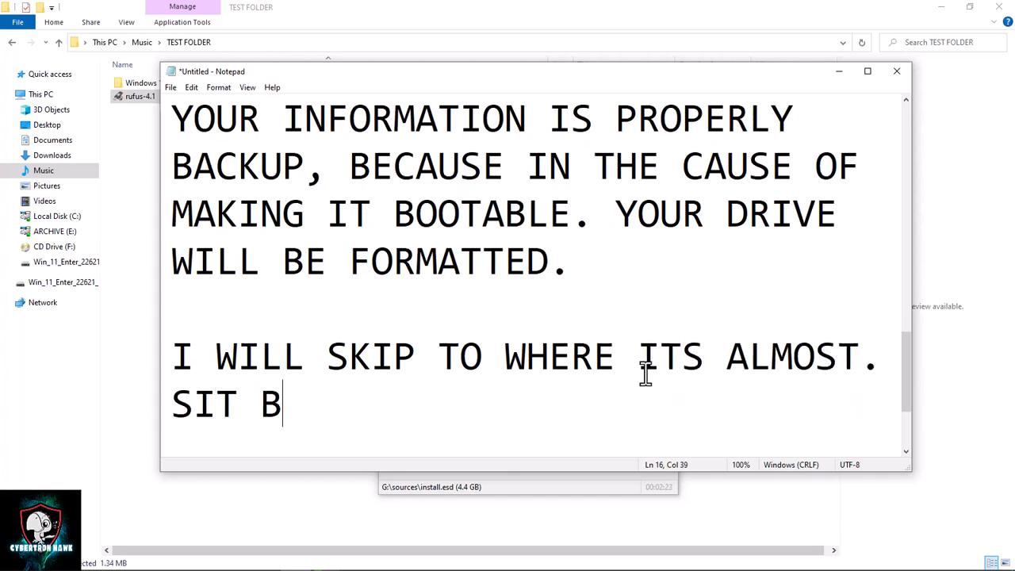
type("ACK")
type("D ")
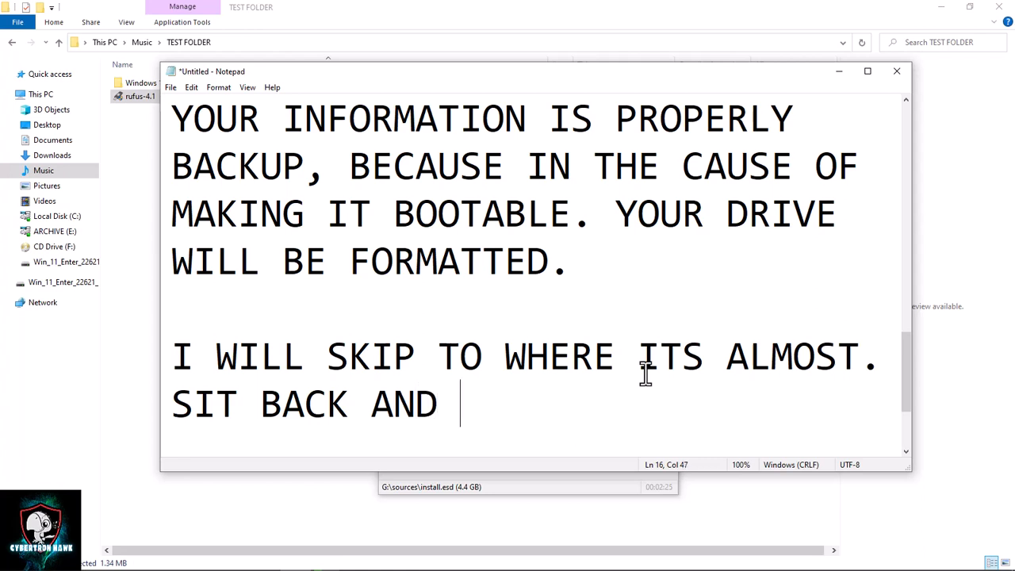
type("RELAX")
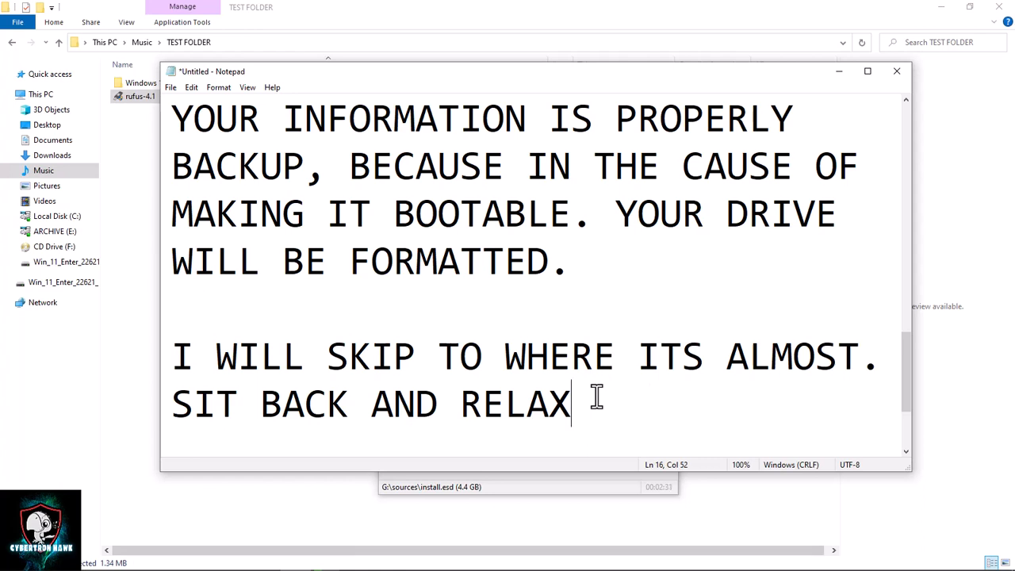
type(".")
left_click(285, 304)
key("Return")
key("Return")
scroll(245, 267, "down", 2)
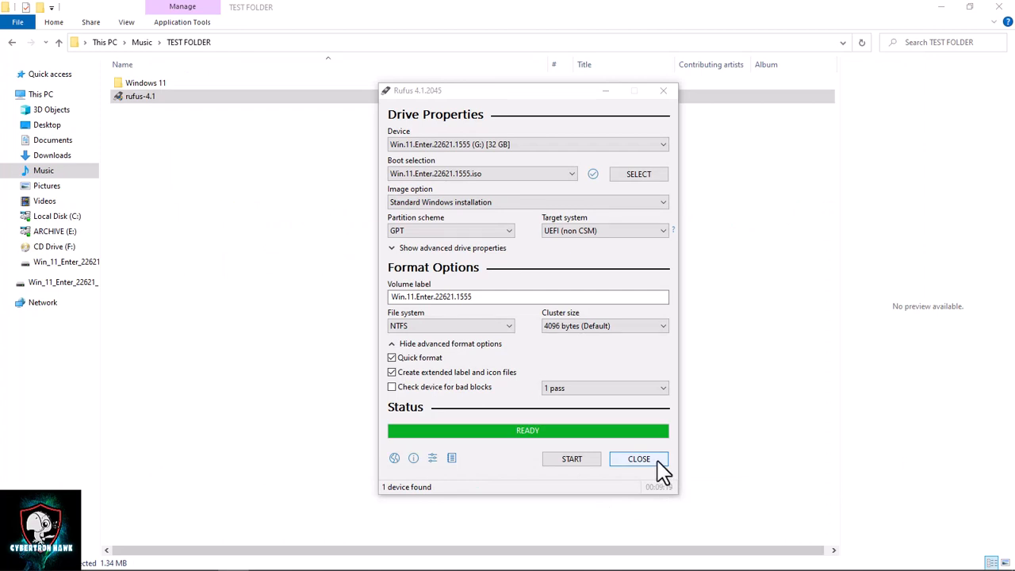
- Close Rufus and switch back to the Notepad note
left_click(658, 462)
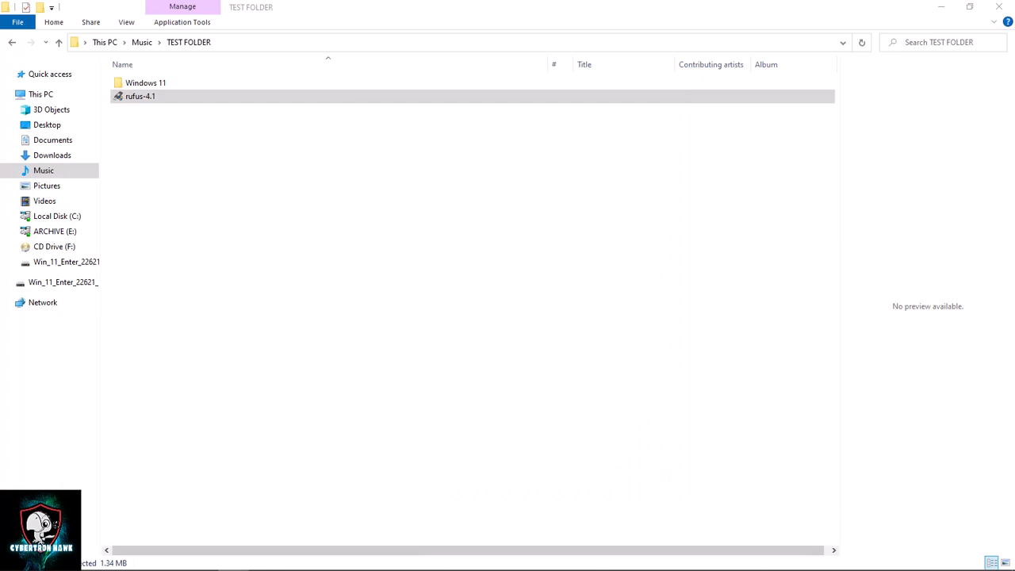
mouse_move(347, 567)
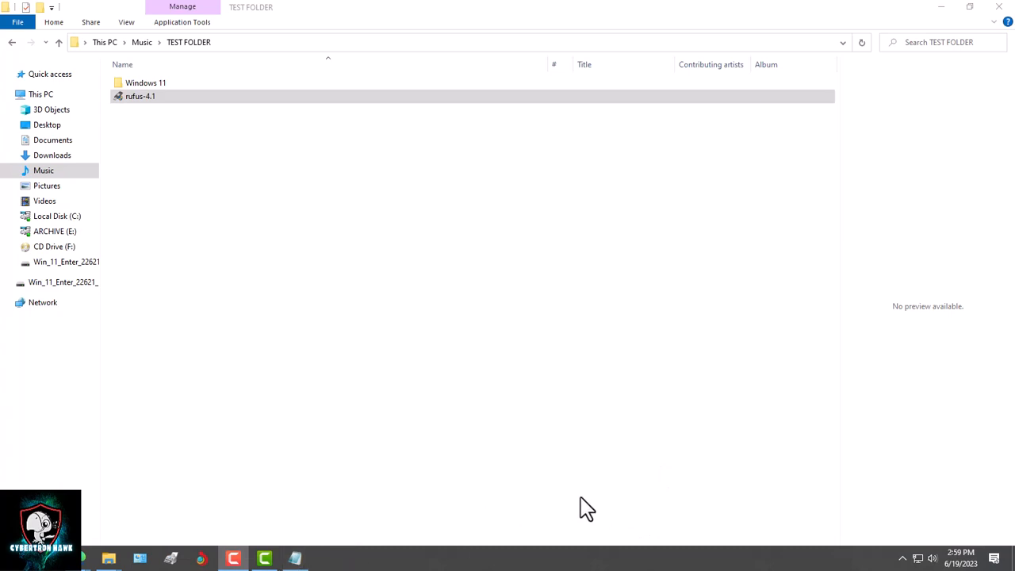
key("alt+Tab")
- Read through the end of the note, from the backup warning to the closing lines about booting a PC from the flash drive
scroll(561, 419, "up", 1)
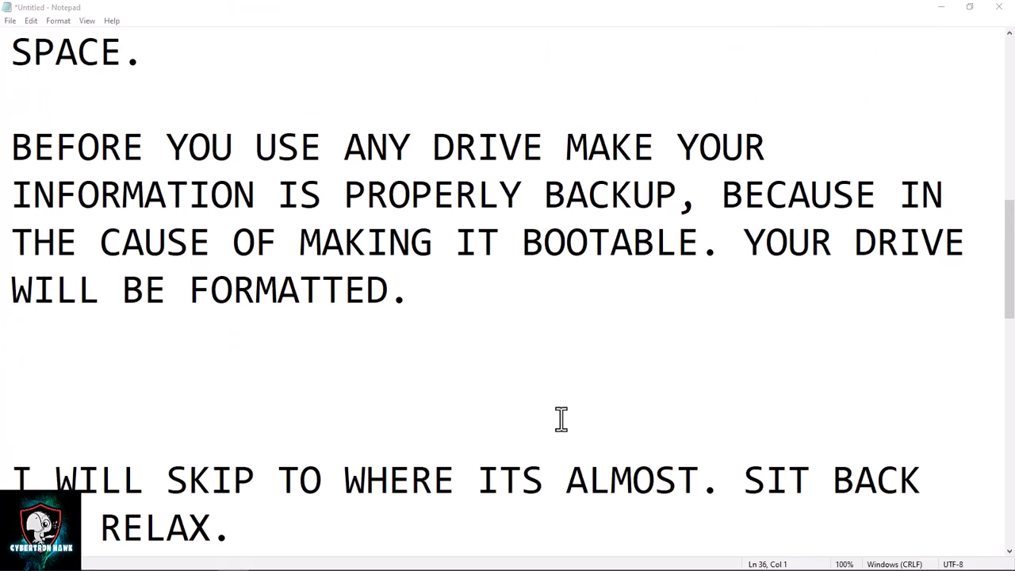
scroll(561, 419, "down", 3)
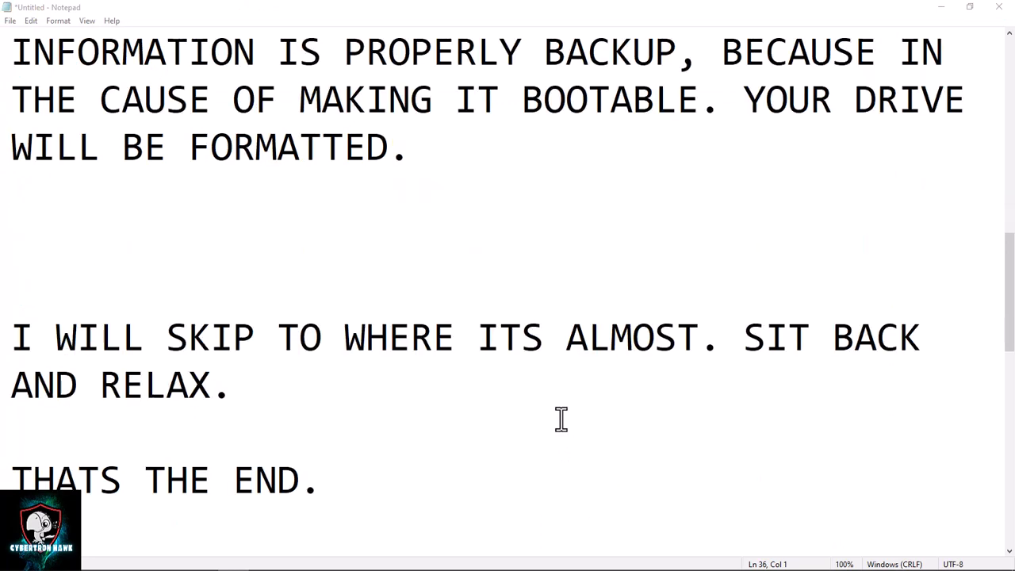
scroll(561, 418, "down", 1)
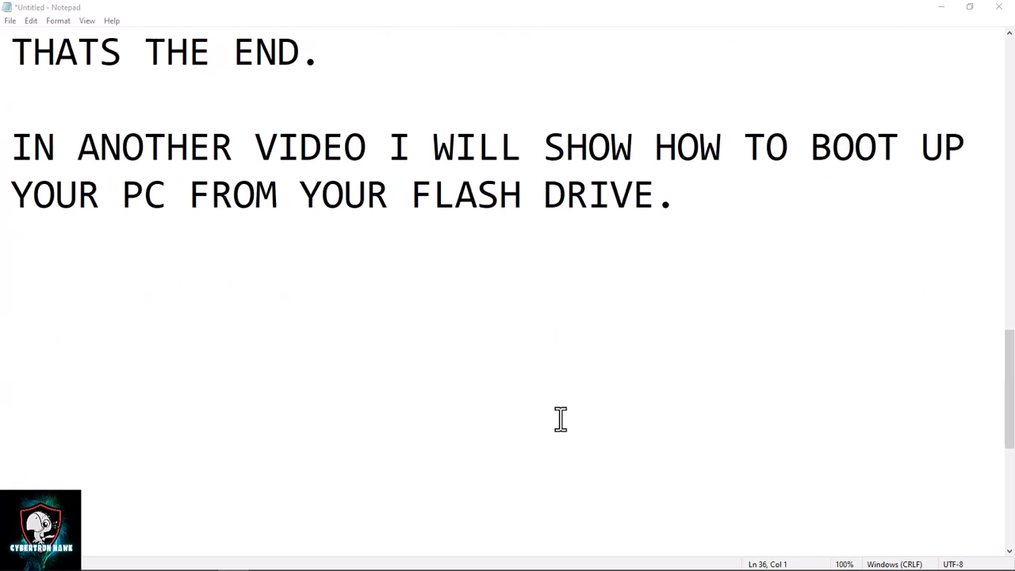
scroll(561, 418, "up", 1)
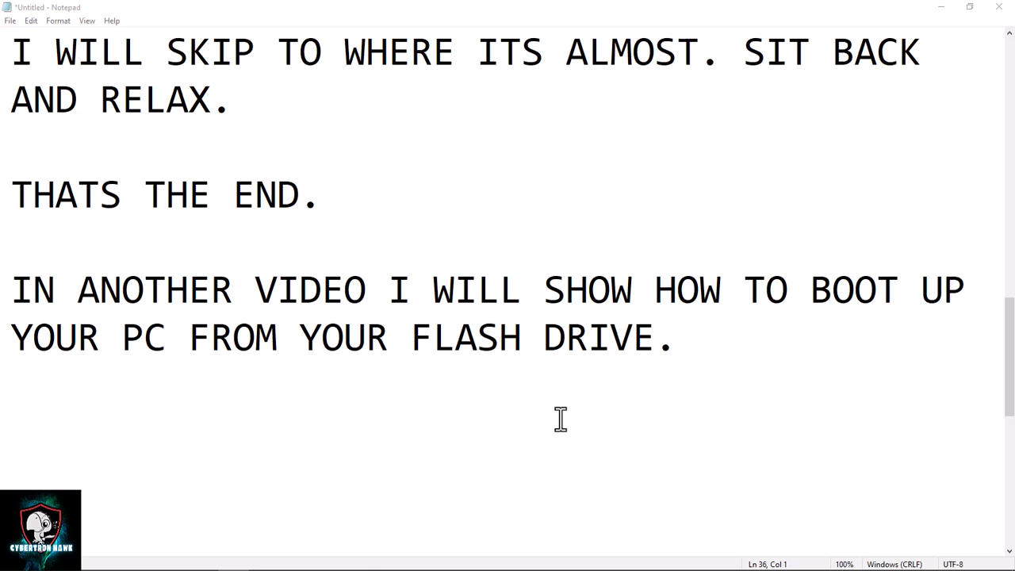
mouse_move(557, 567)
scroll(603, 467, "down", 4)
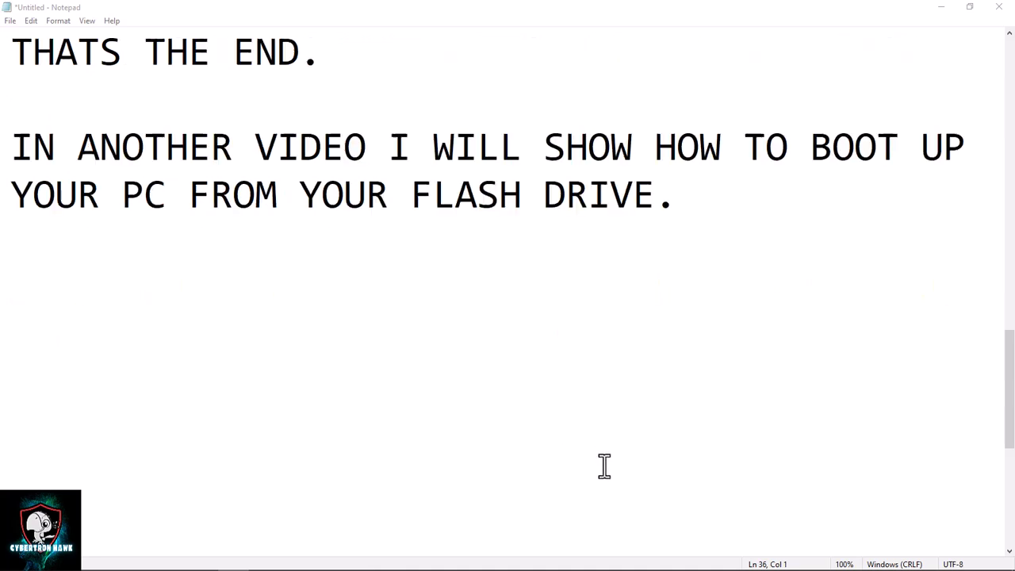